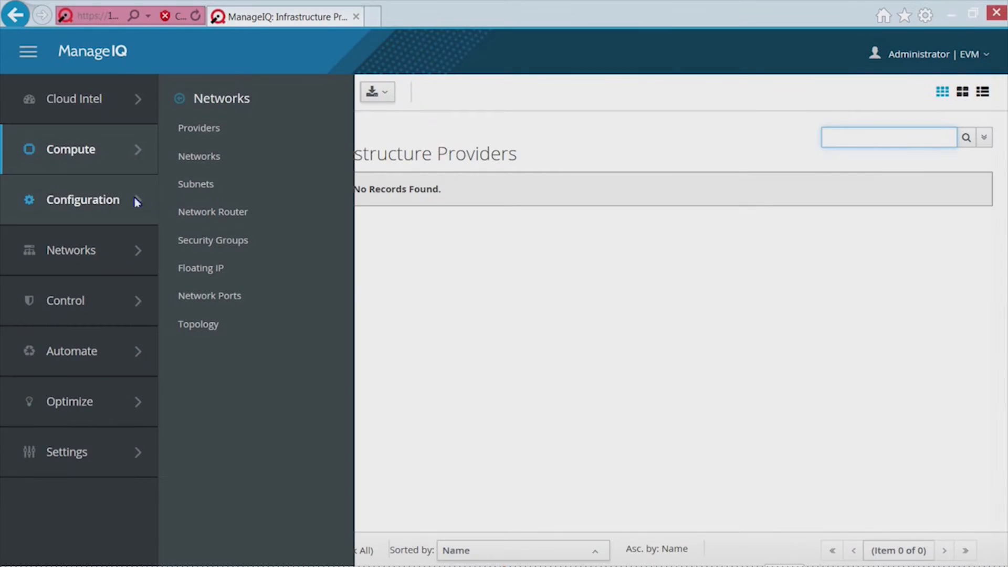
Open the compute cloud providers list and start adding a new cloud provider.
mouse_move(106, 149)
mouse_move(214, 158)
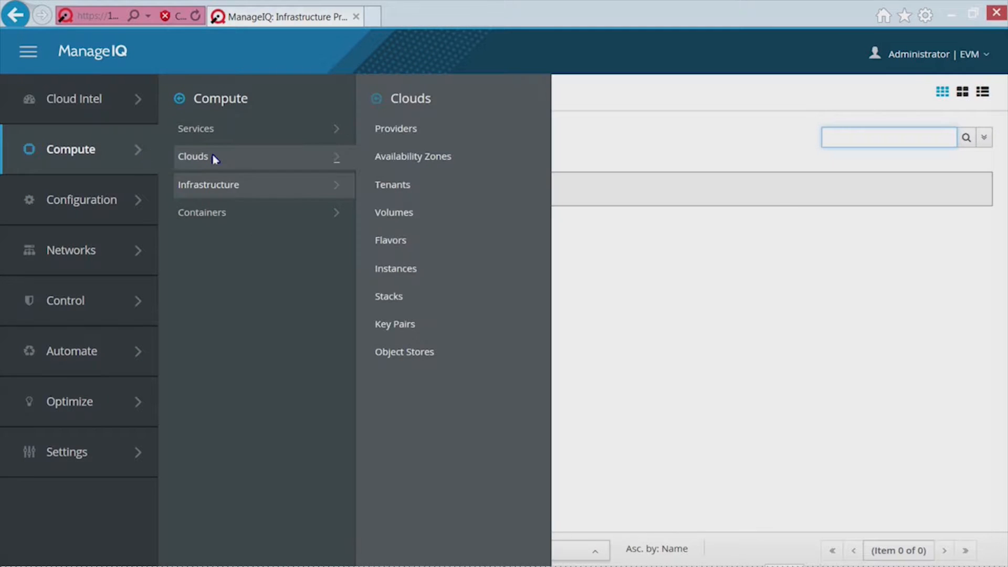
left_click(394, 130)
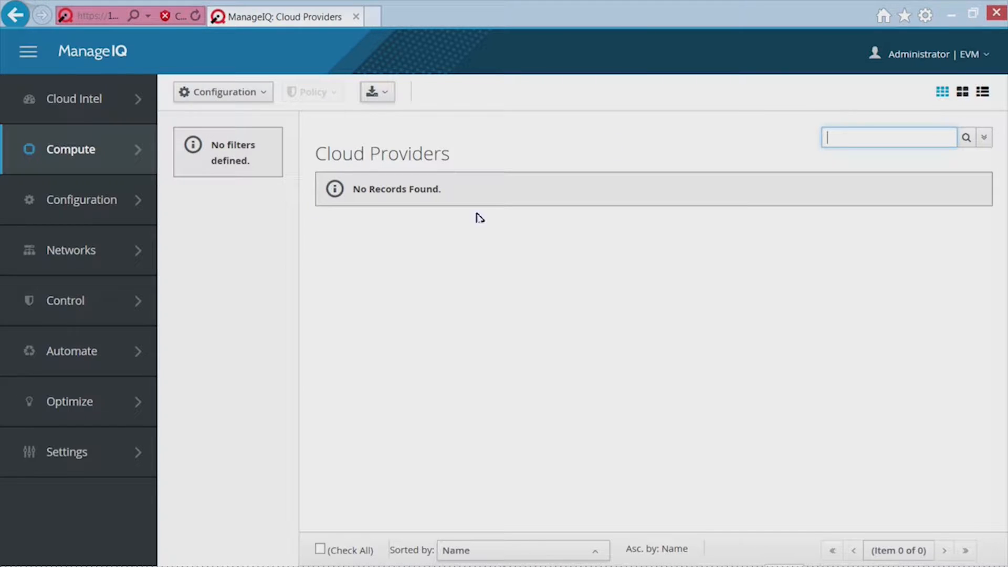
mouse_move(157, 152)
left_click(249, 97)
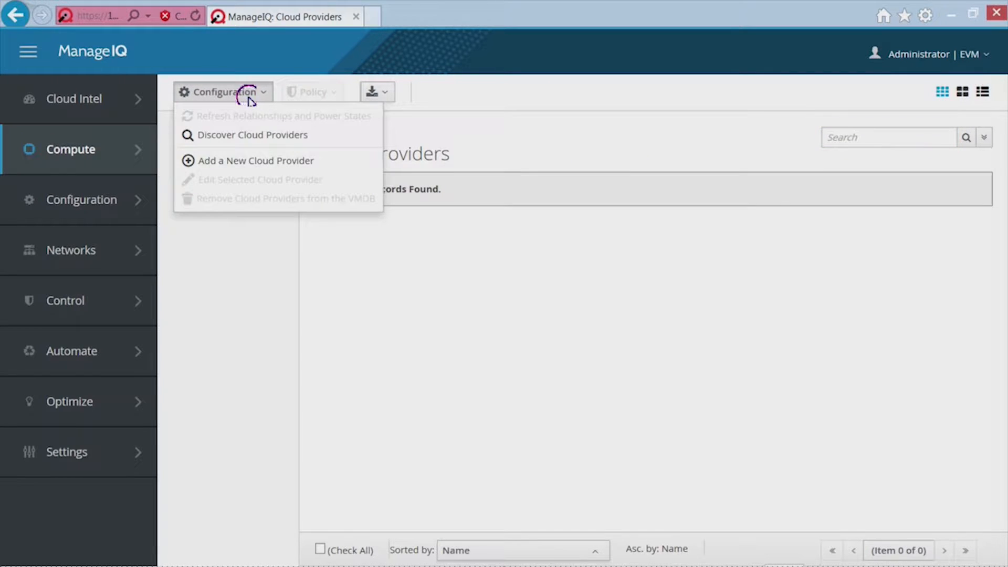
left_click(265, 162)
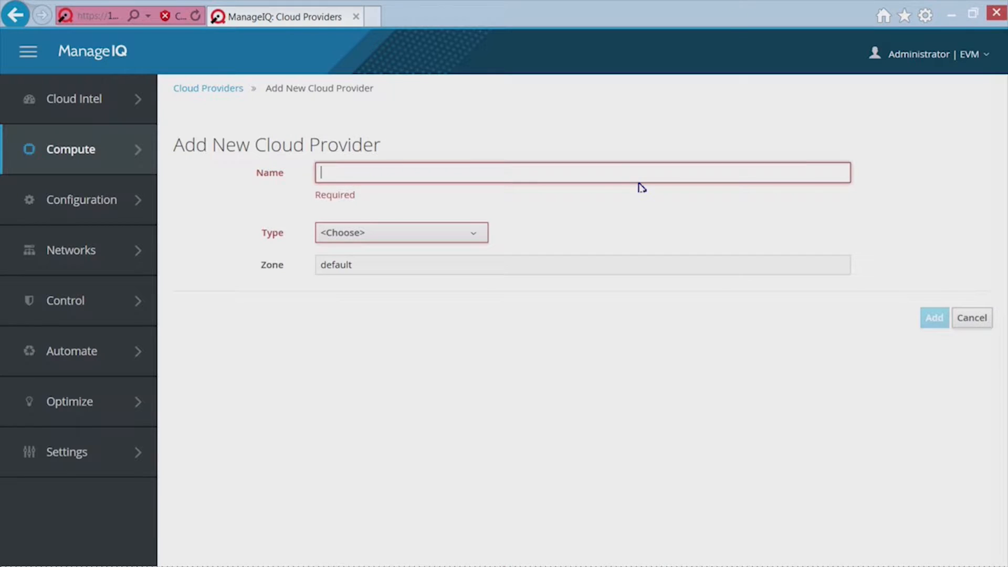
Set the new cloud provider's type to Azure, its name to JeffsAzure and its region to US West.
left_click(462, 241)
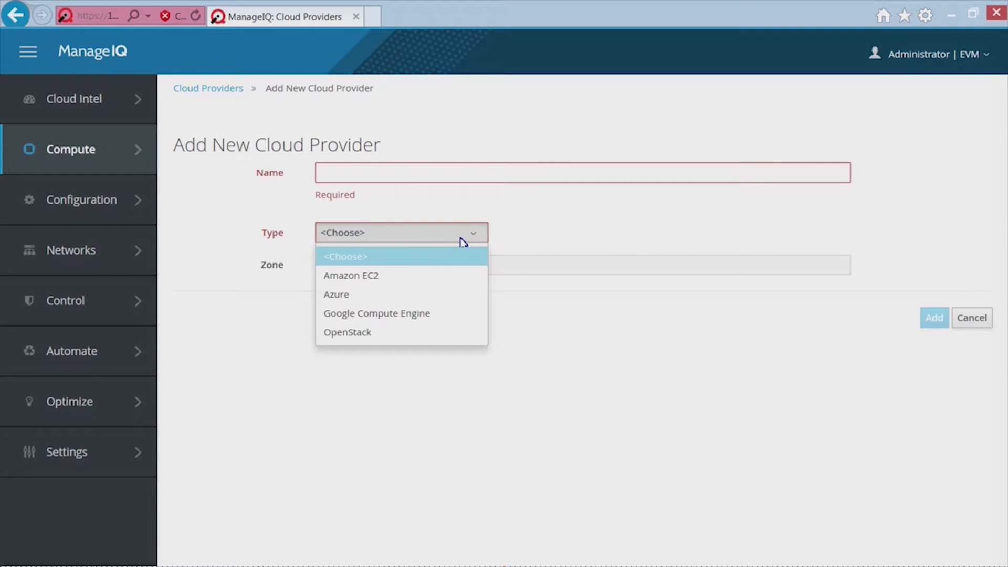
left_click(417, 297)
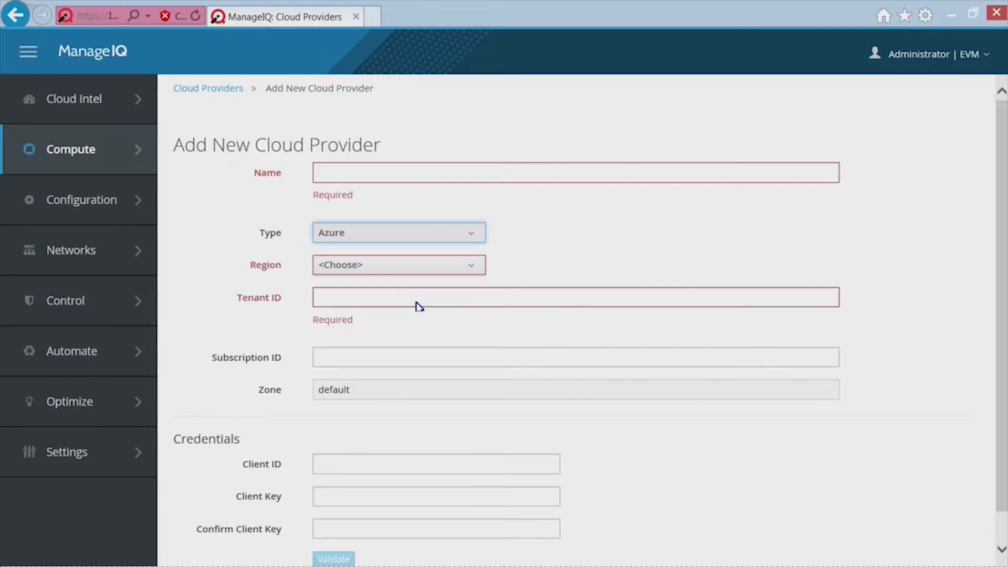
scroll(555, 217, "down", 1)
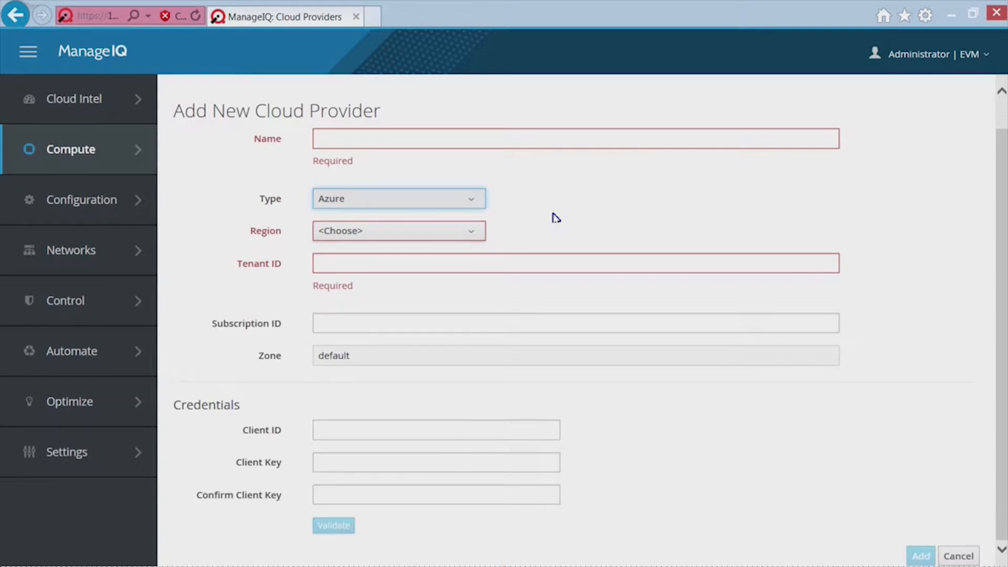
left_click(487, 141)
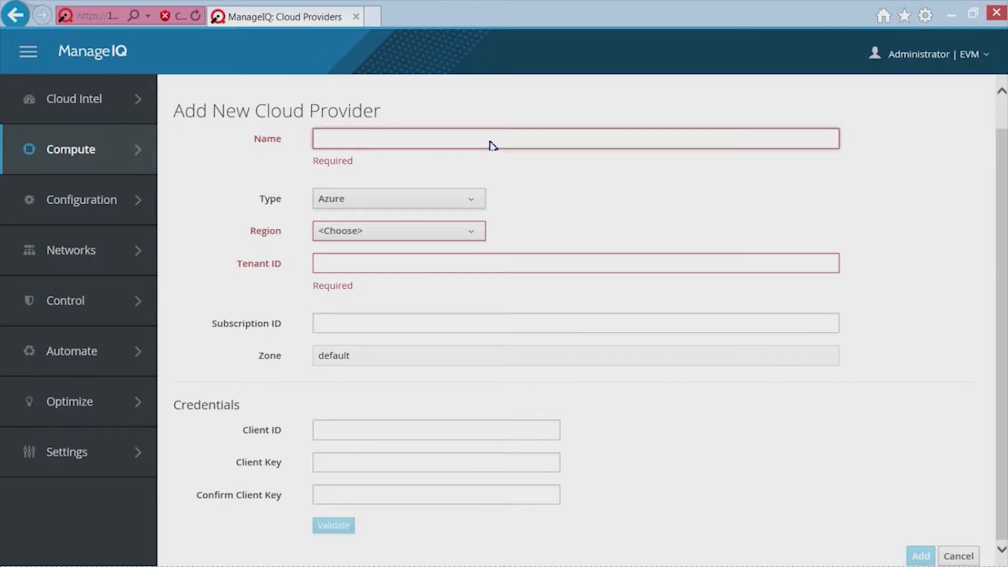
type("JeffsAzure")
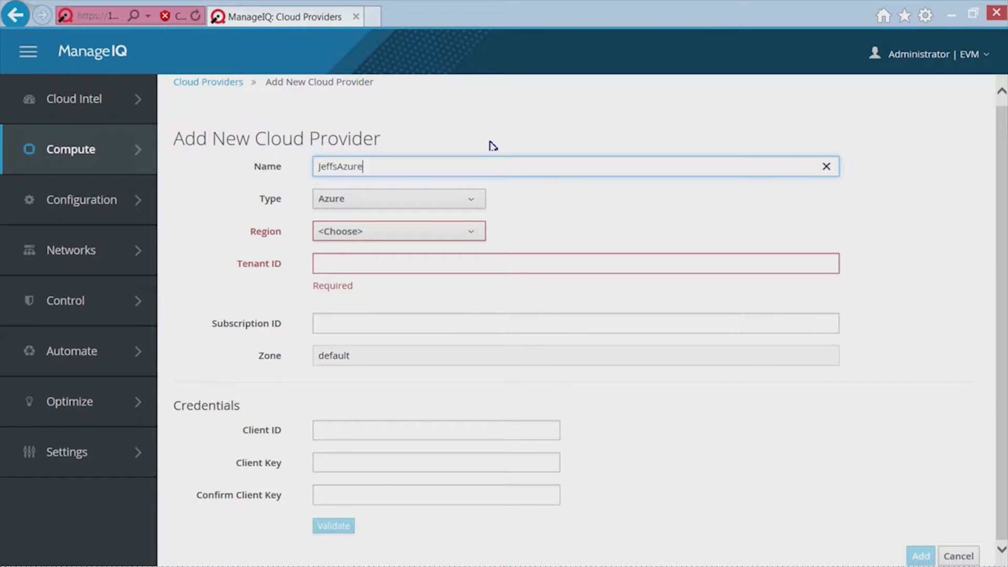
left_click(418, 236)
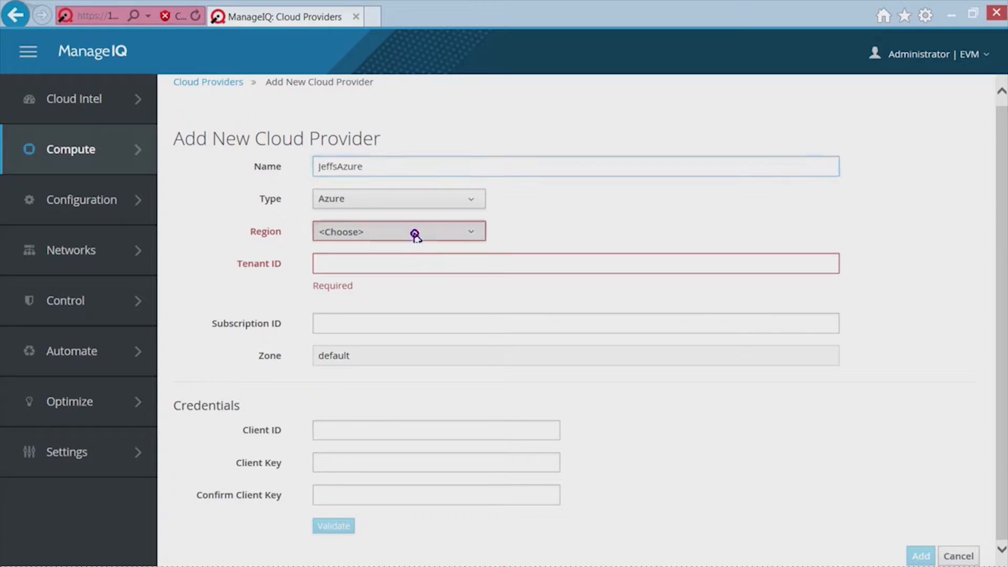
left_click(389, 481)
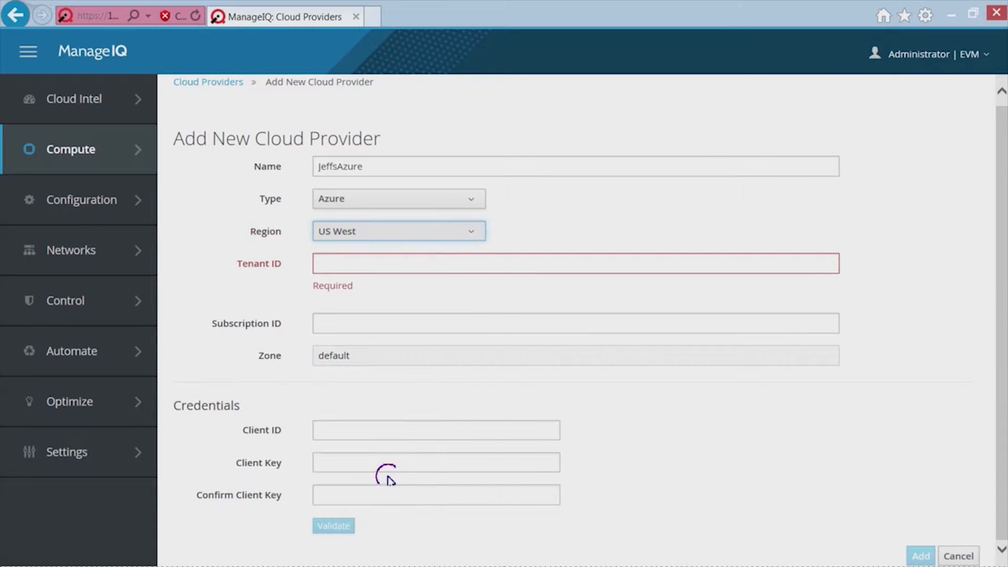
Enter the placeholder need as the Tenant ID and optional as the Subscription ID.
left_click(411, 268)
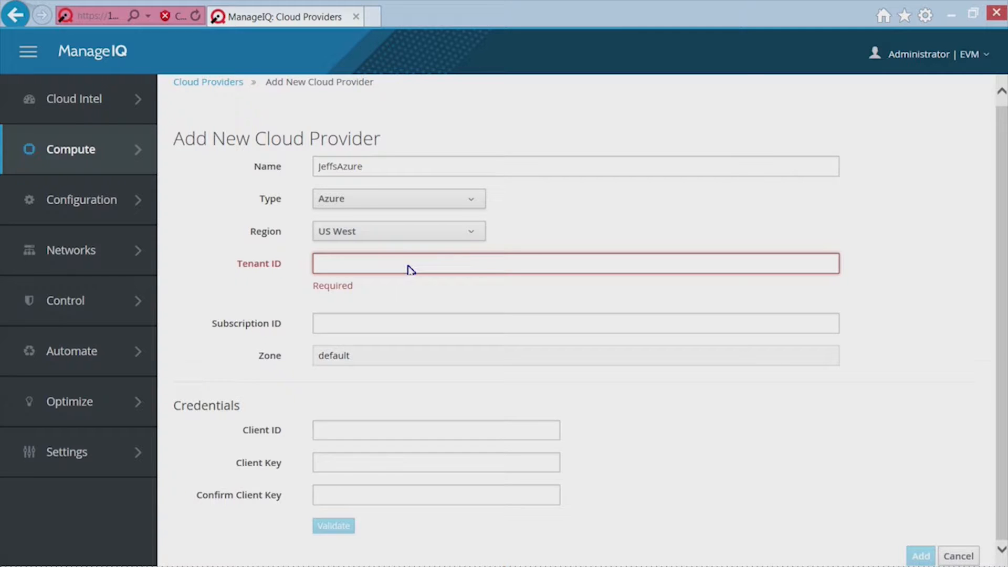
type("need")
left_click(493, 303)
type("ne")
key("BackSpace")
type("optiona")
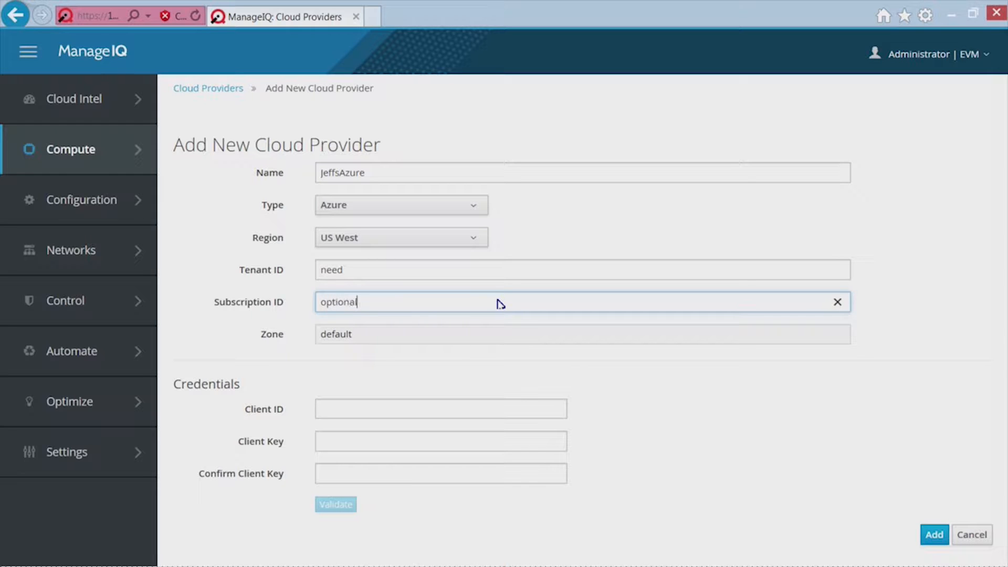
Enter the placeholder need as the Client ID and highlight the Required notes under Client Key and Confirm Client Key.
left_click(382, 410)
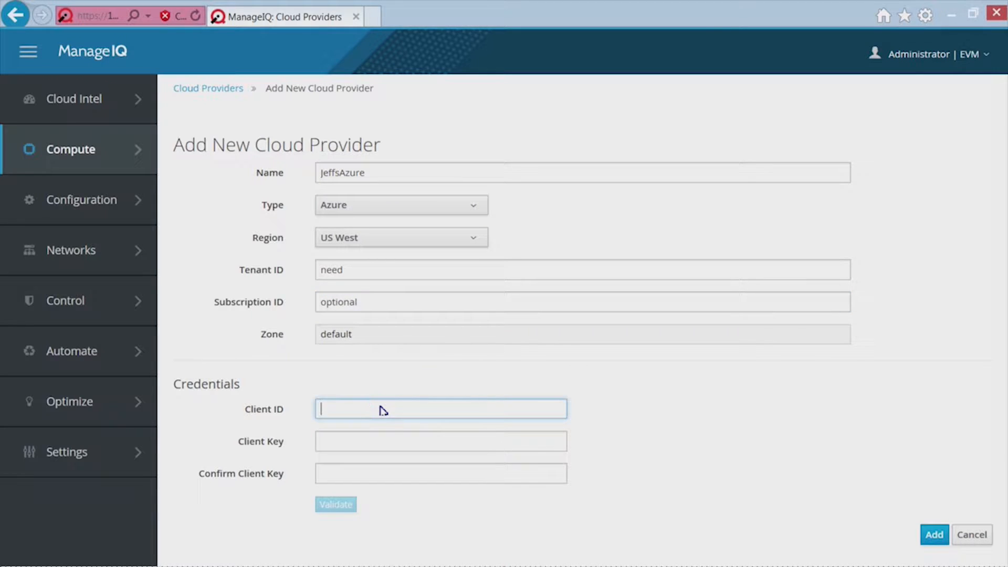
type("need")
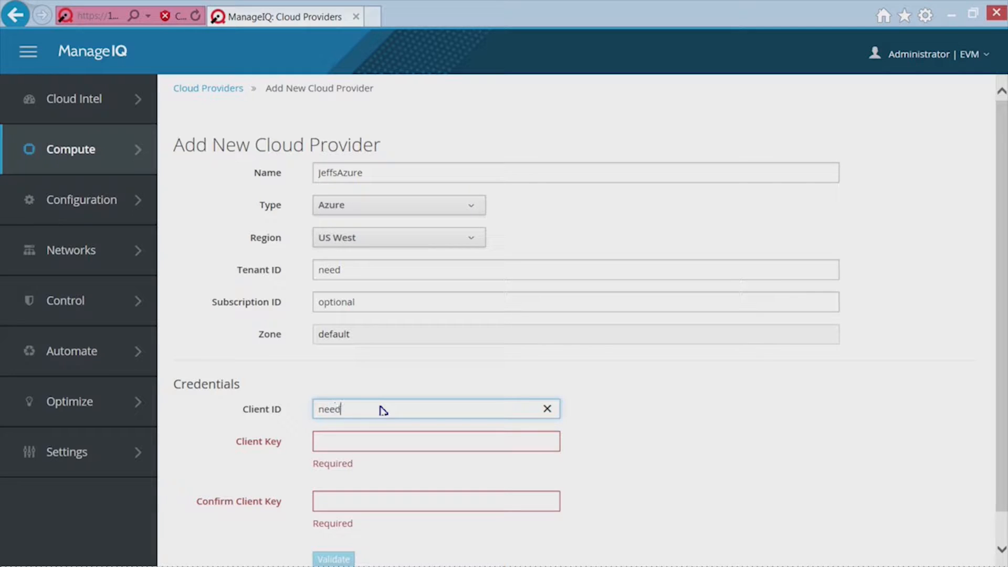
left_click(345, 443)
double_click(351, 463)
left_click_drag(342, 531, 330, 530)
double_click(327, 525)
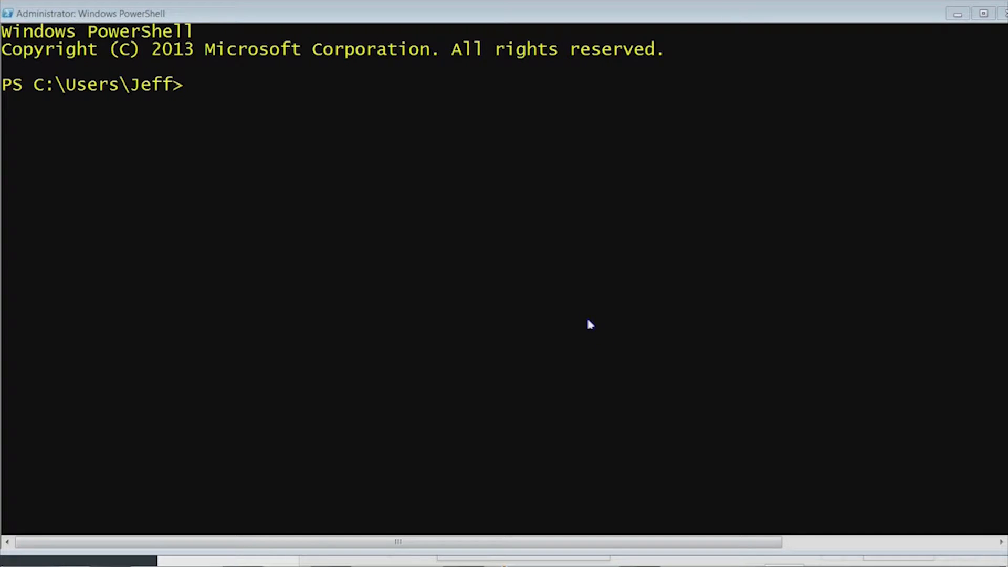
Run Login-AzureRmAccount in Windows PowerShell and submit the Microsoft Azure account sign-in.
type("Login-")
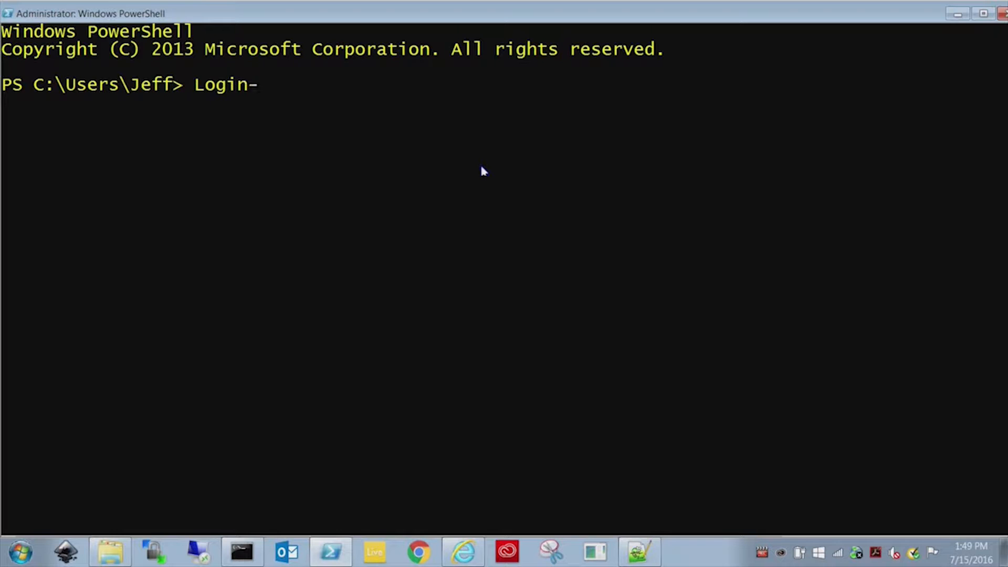
type("Azure")
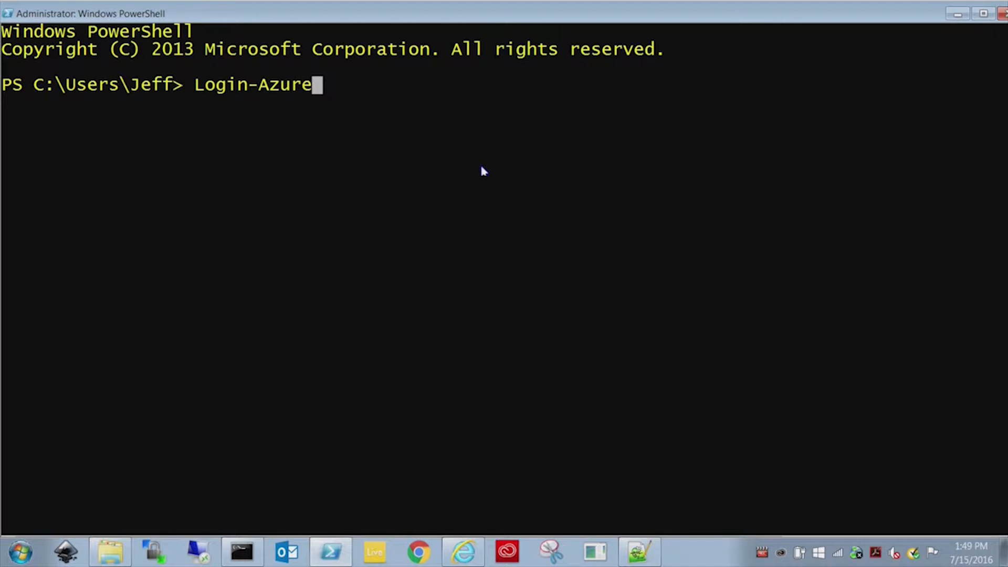
type("RmAccou")
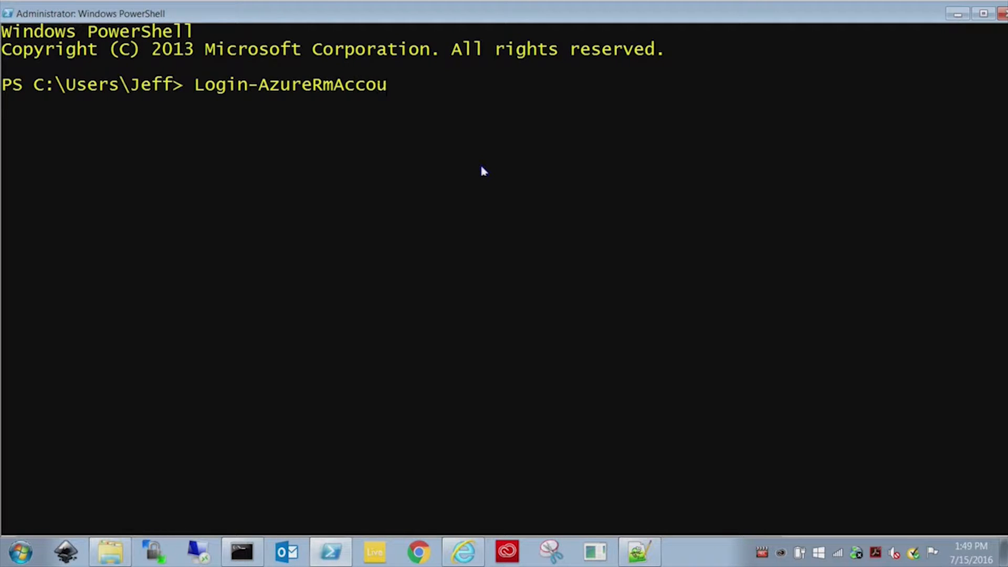
type("nt")
key("Return")
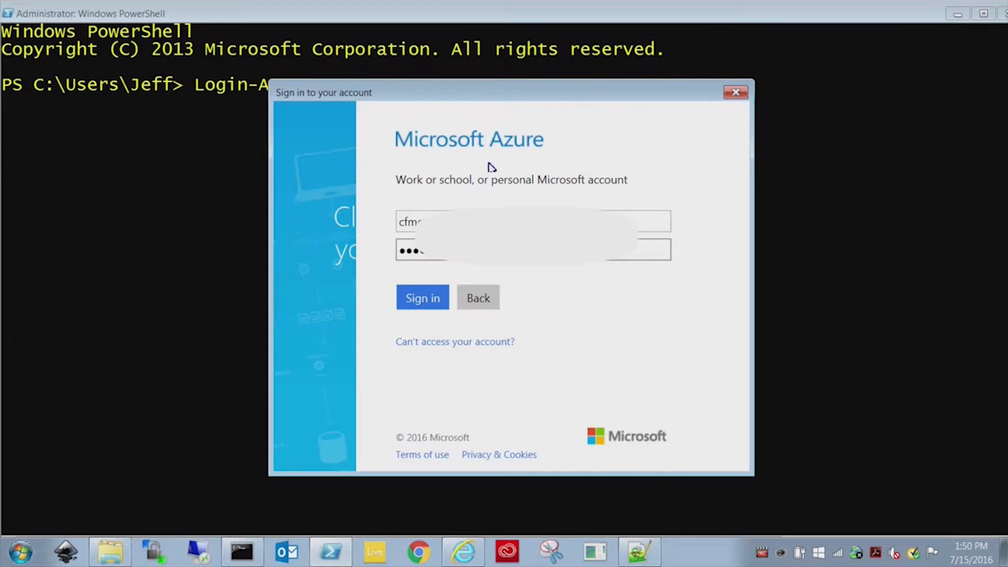
left_click(420, 300)
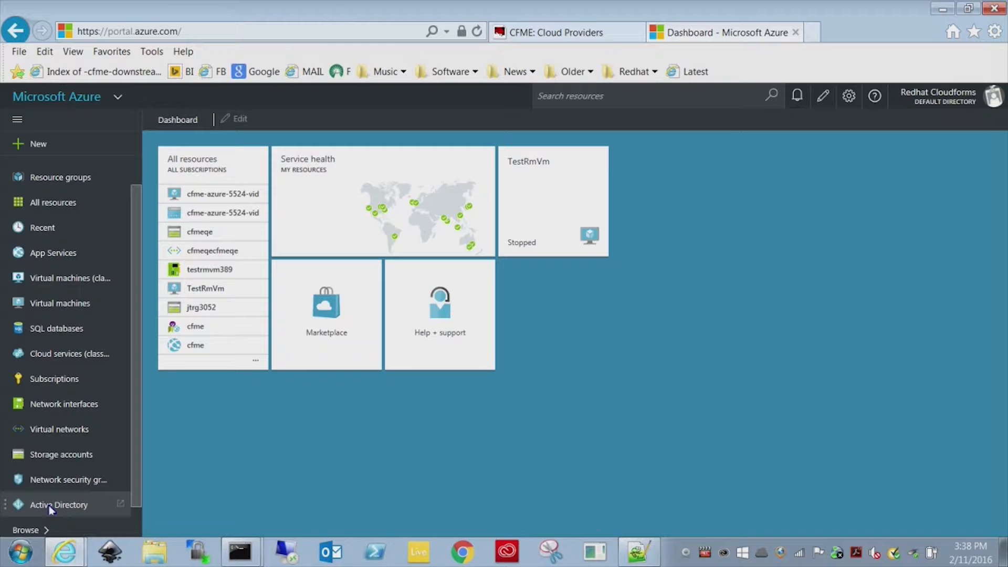
In the Azure portal, open Active Directory and select the tenant ID within the default directory's URL.
left_click(50, 505)
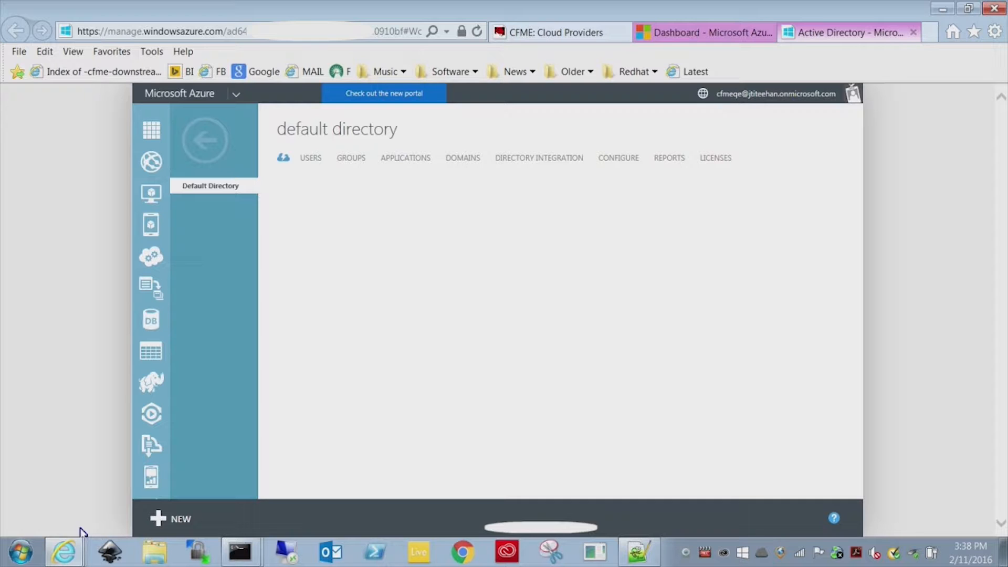
left_click(370, 34)
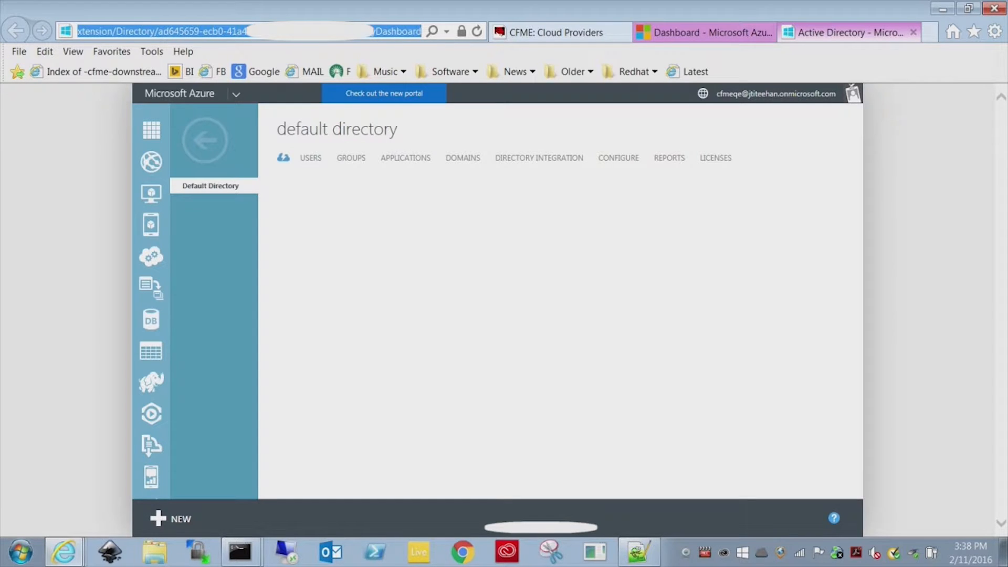
double_click(175, 33)
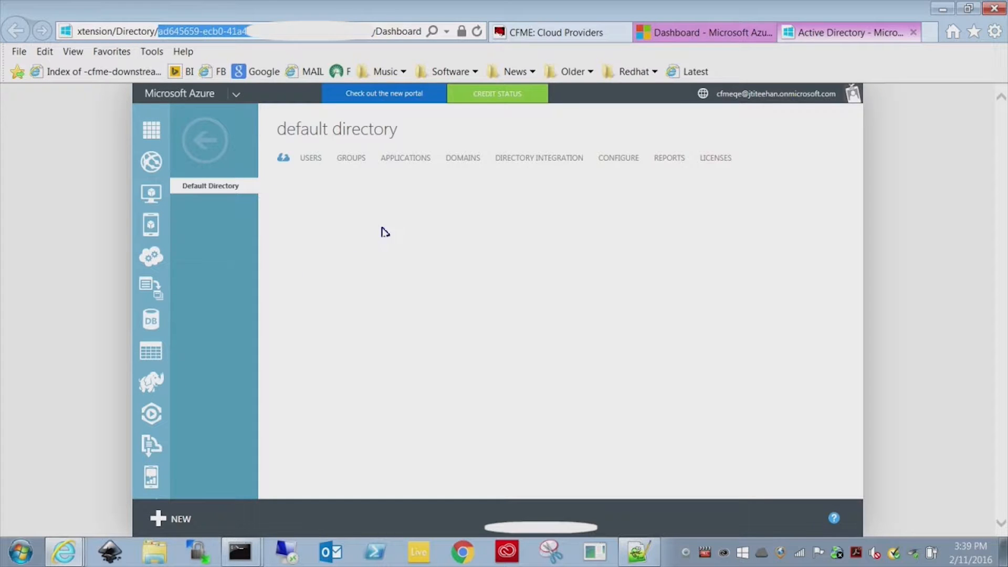
Add an application your organization is developing to the default directory, named CFME DEMO, as a web application and/or web API.
left_click(406, 160)
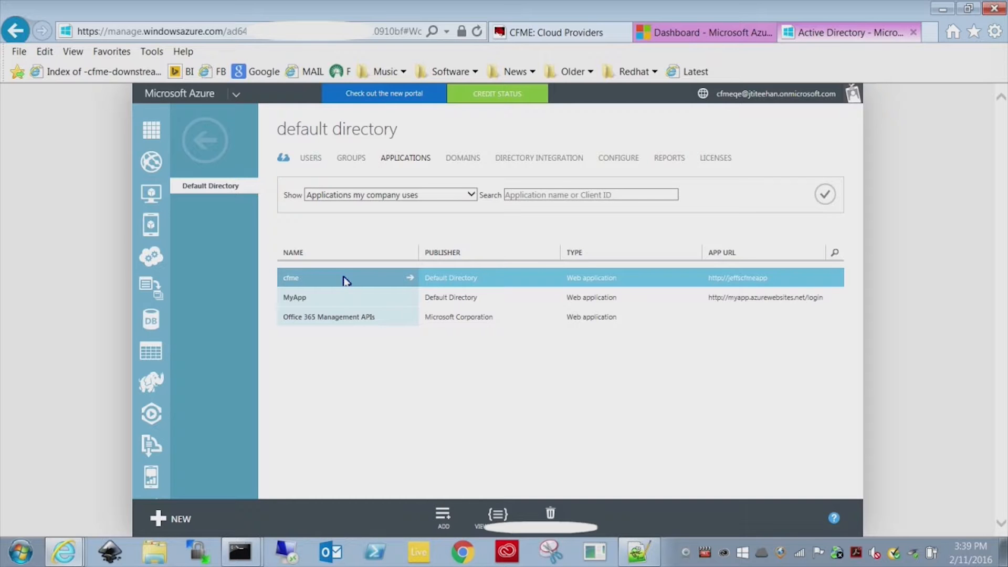
left_click(446, 518)
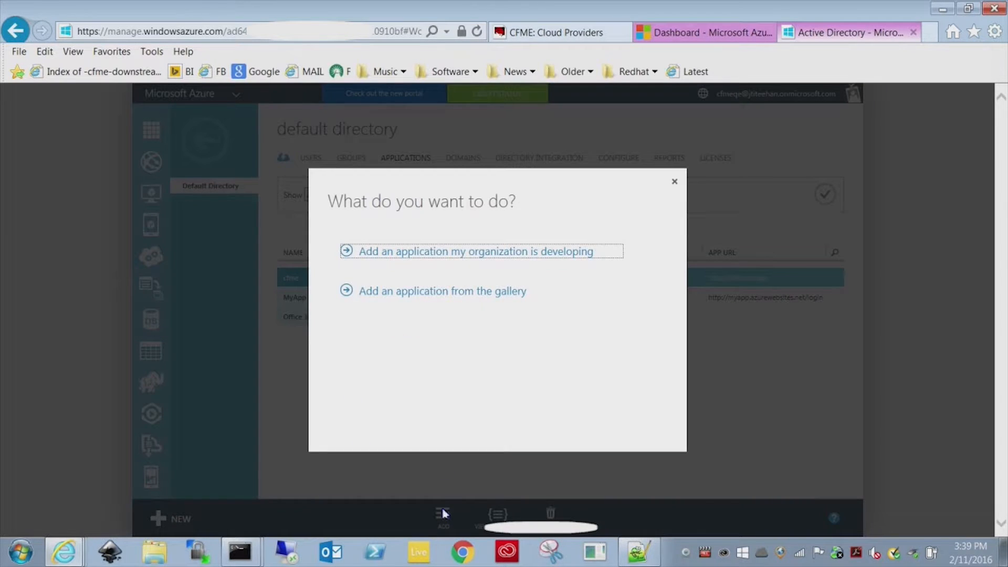
left_click(458, 252)
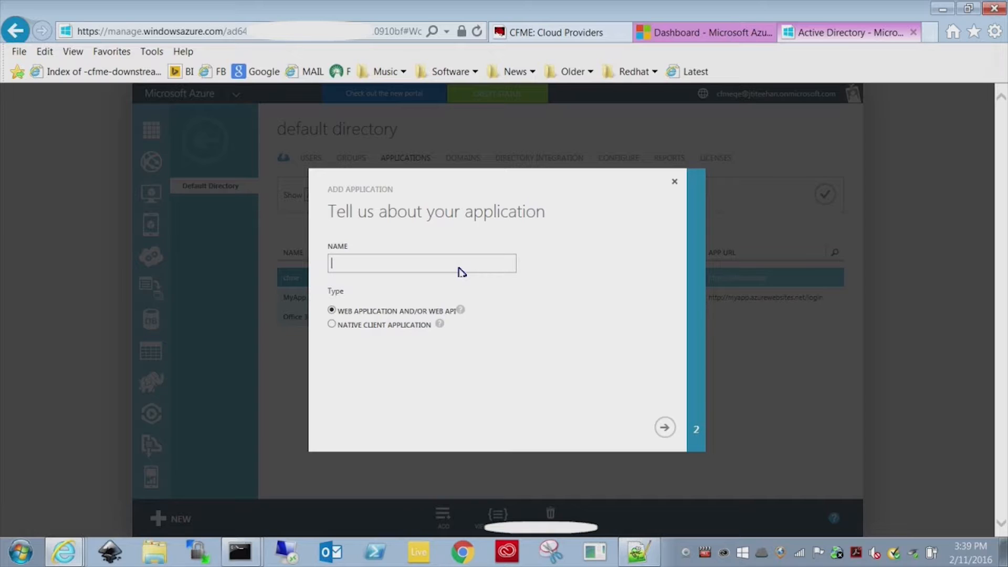
type("CFME DEMO")
left_click(667, 430)
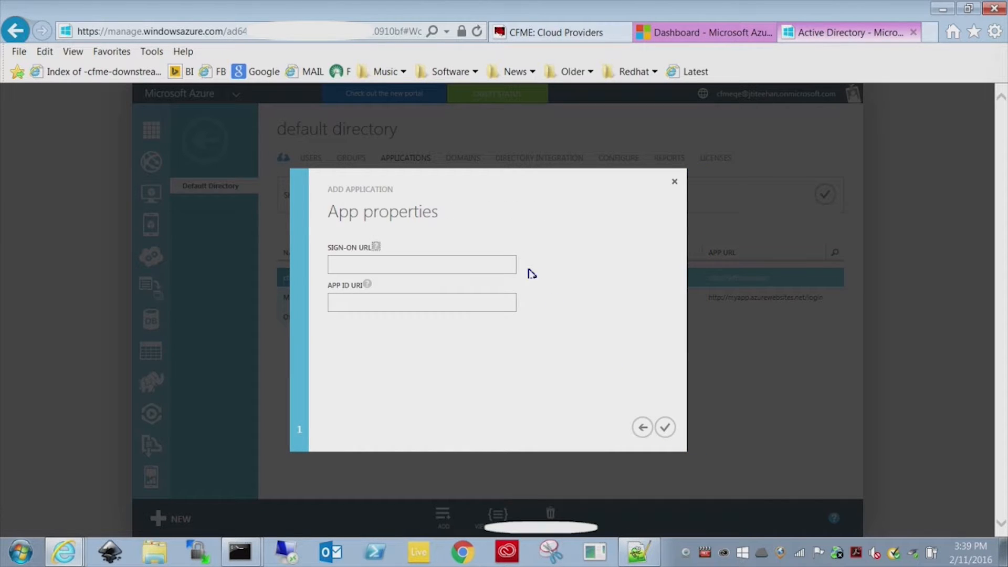
type("http://dummyaddress.com")
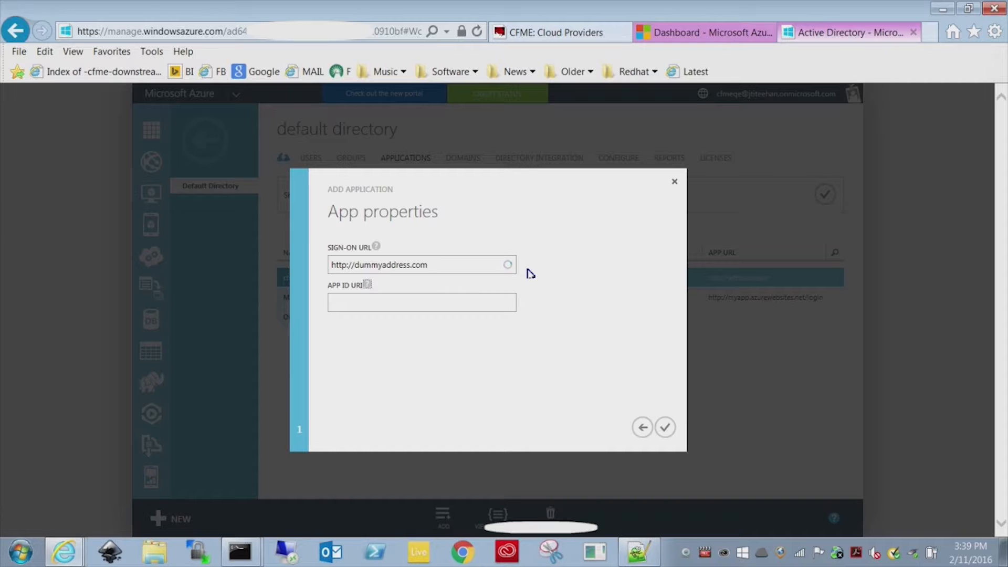
key("Tab")
type("http://dummyaddress")
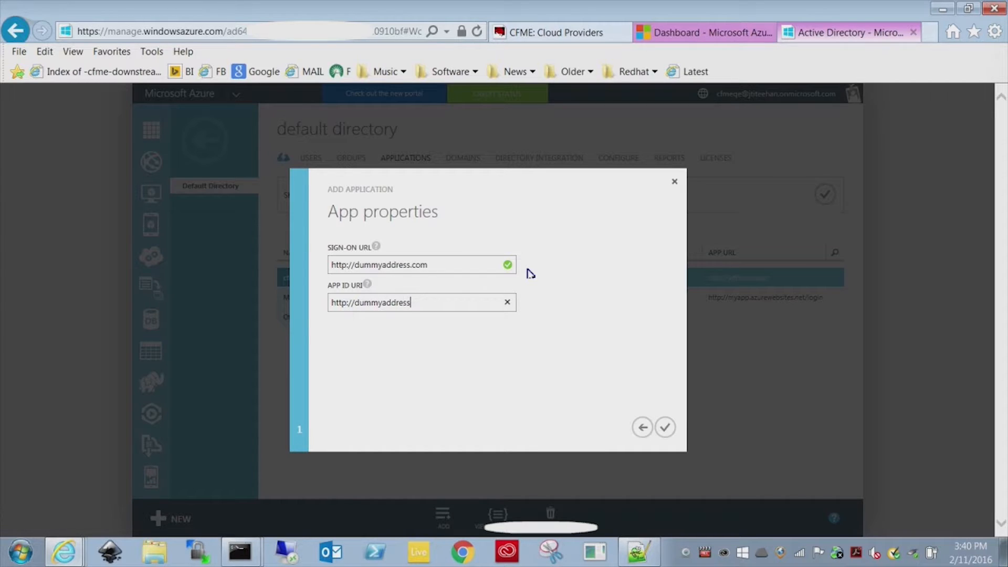
key("Tab")
left_click(665, 428)
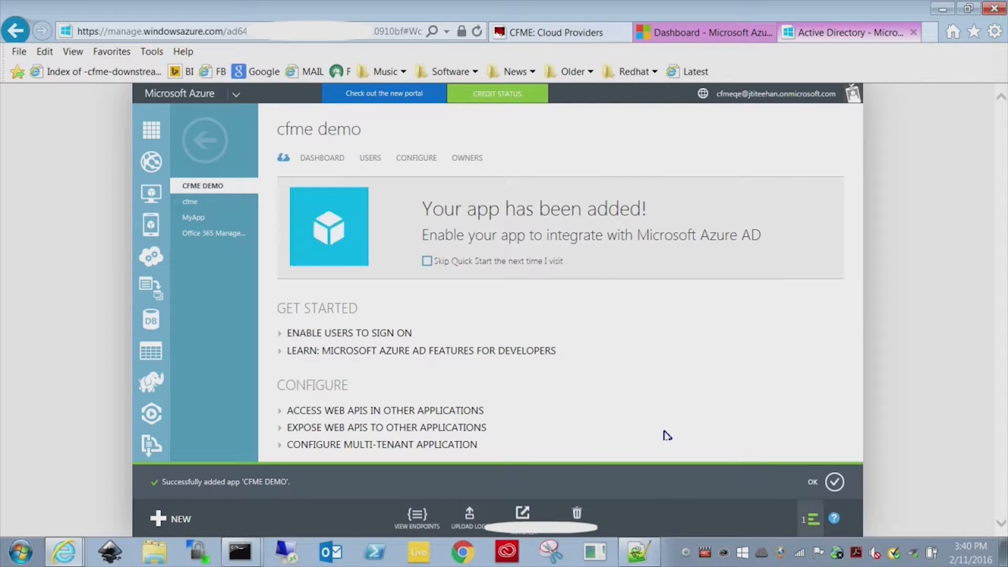
Review CFME DEMO's user assignments, select the client ID in its configuration and bring up the keys section.
left_click(371, 159)
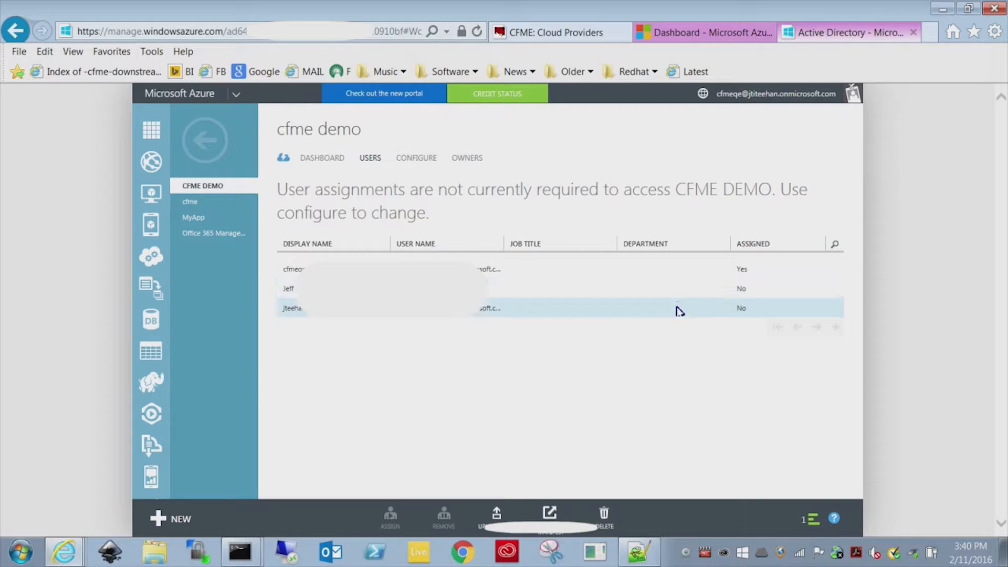
left_click(411, 158)
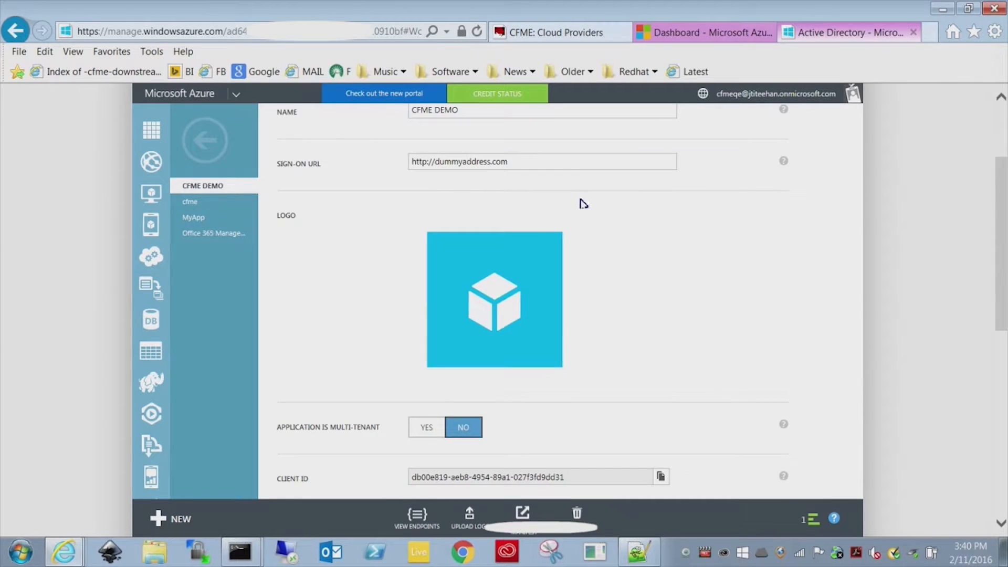
scroll(584, 200, "down", 3)
left_click(543, 341)
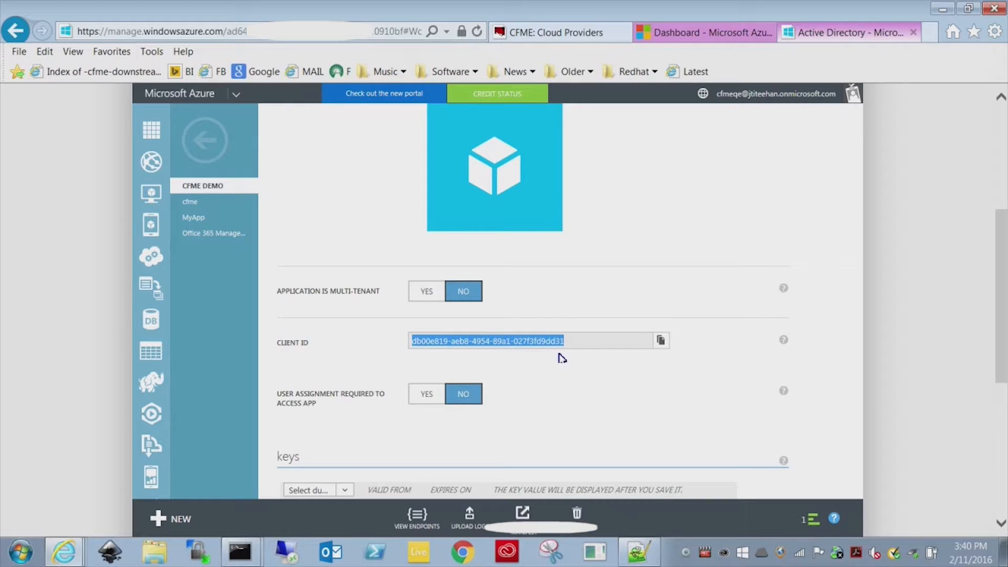
scroll(560, 359, "down", 3)
scroll(560, 358, "down", 2)
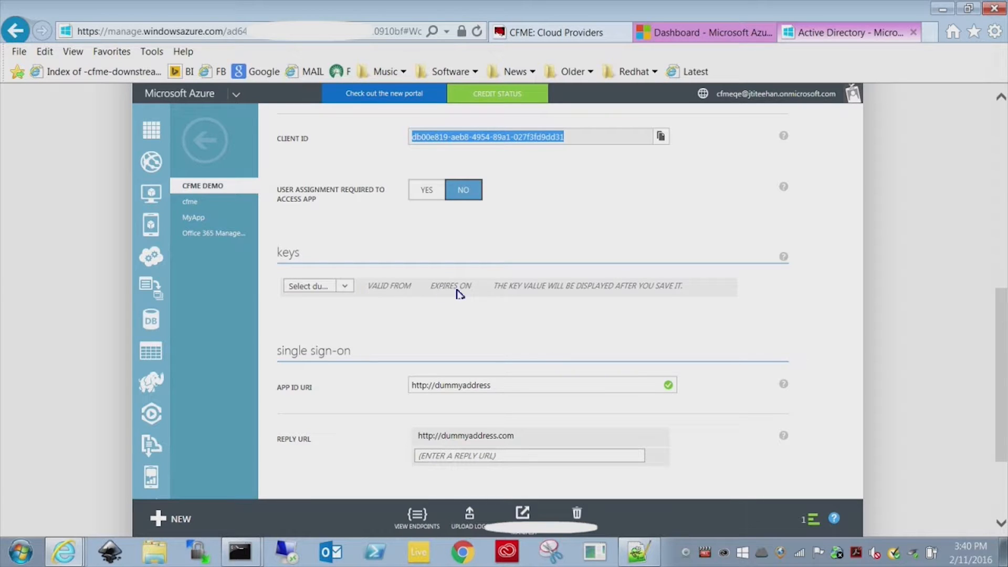
Add a key with a 1 year duration to the CFME DEMO application and save the configuration.
left_click(345, 287)
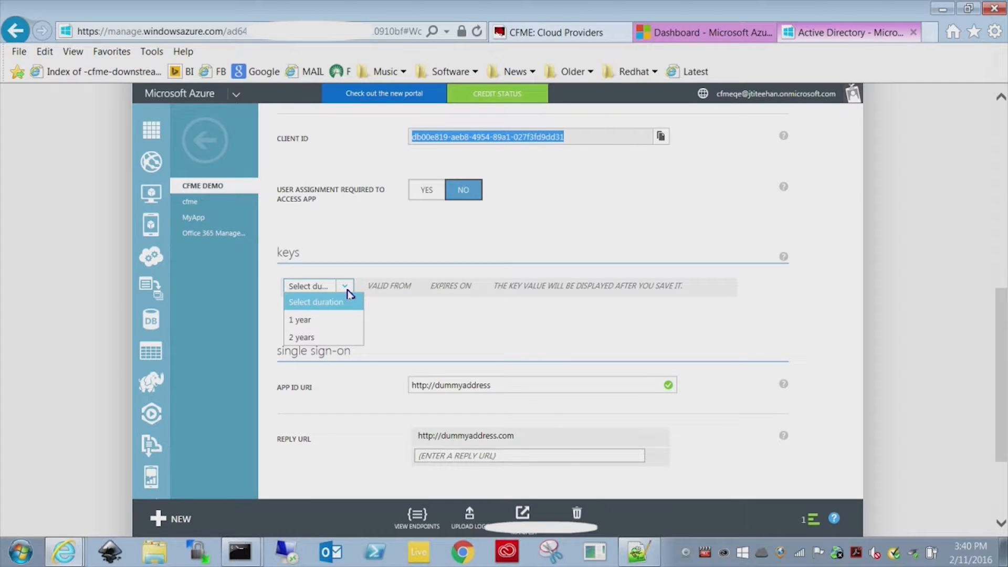
left_click(327, 321)
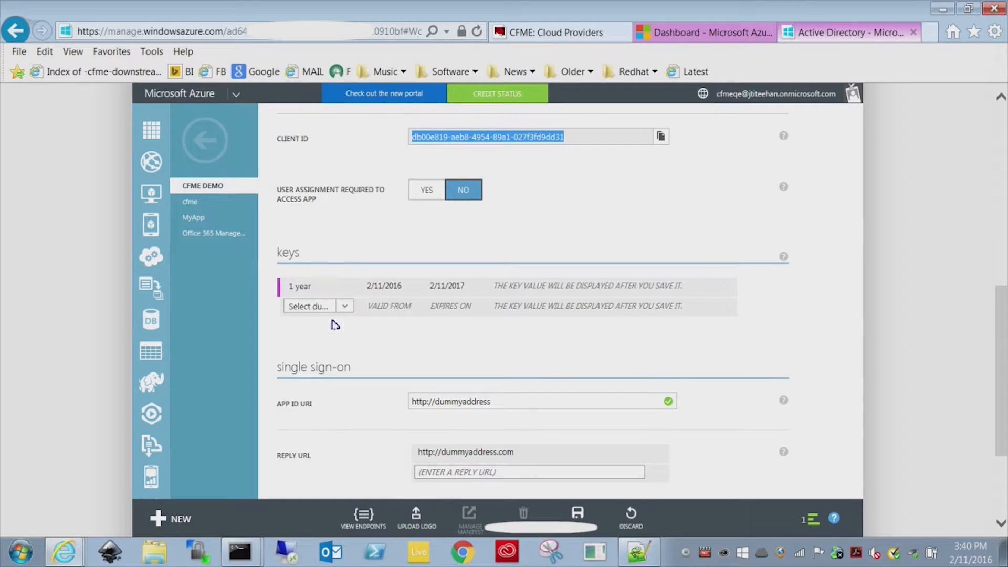
left_click(558, 287)
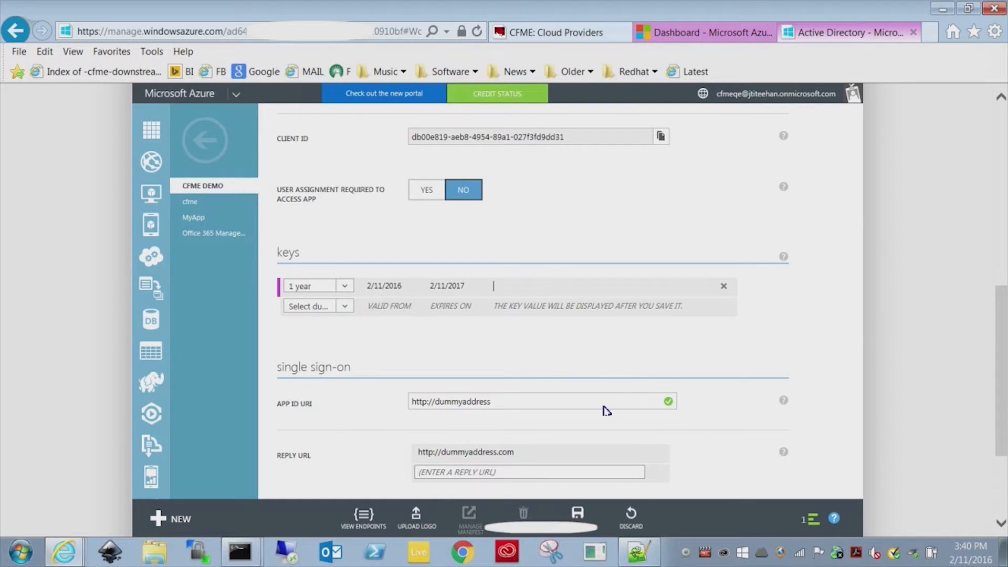
scroll(589, 379, "down", 3)
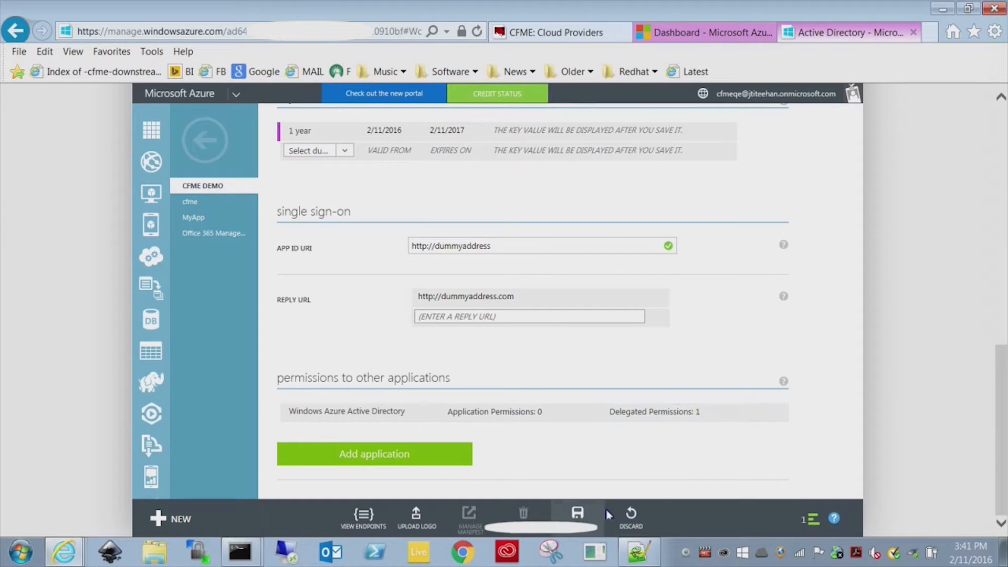
left_click(579, 514)
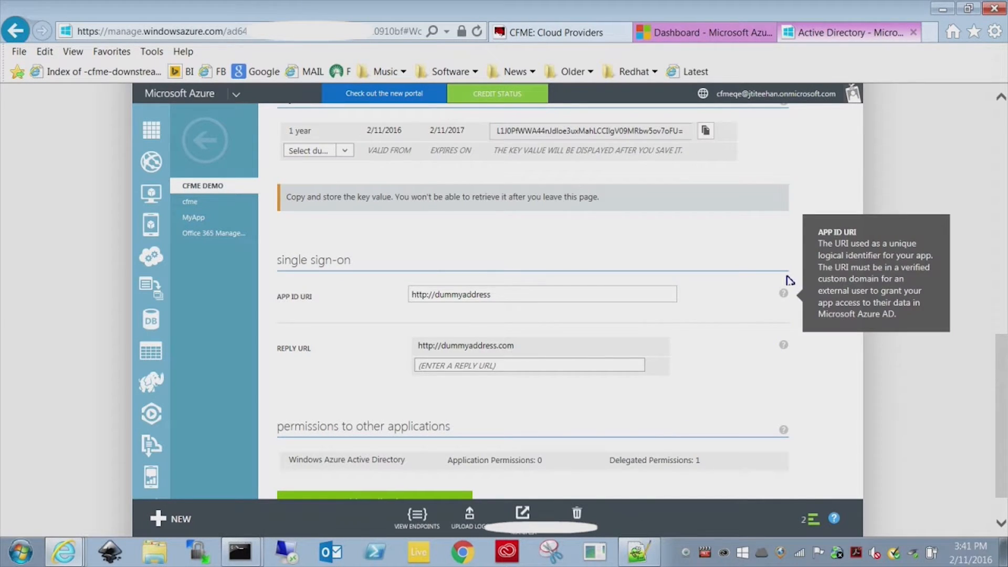
Review the identifiers needed for the provider by selecting the saved key value, the ID in the page URL and the client ID.
scroll(781, 231, "up", 3)
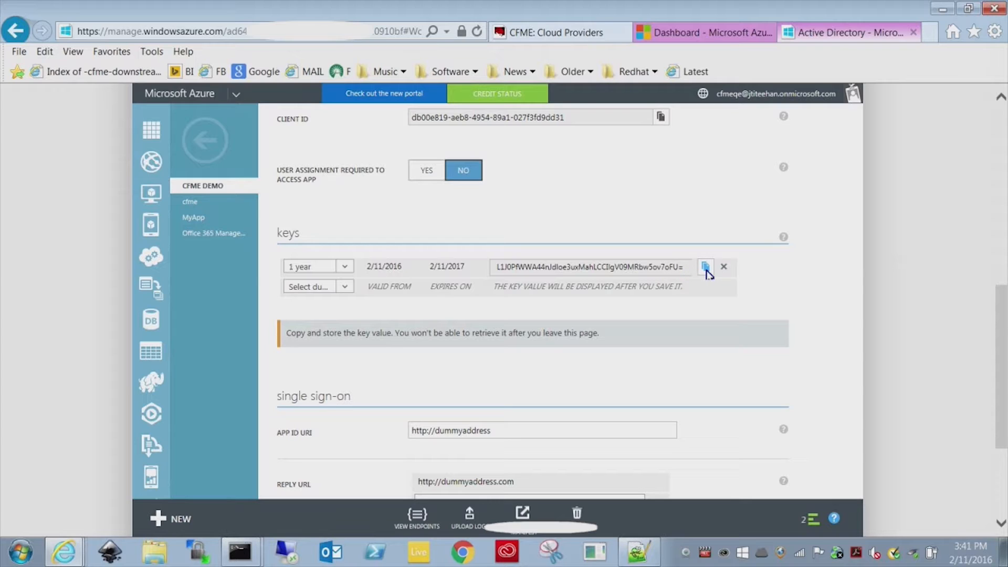
left_click(655, 269)
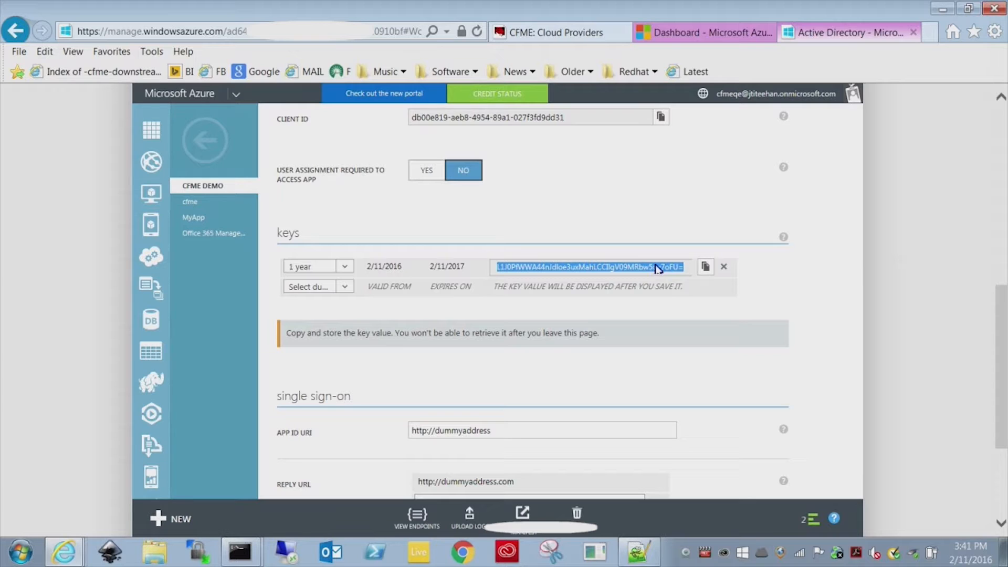
double_click(255, 34)
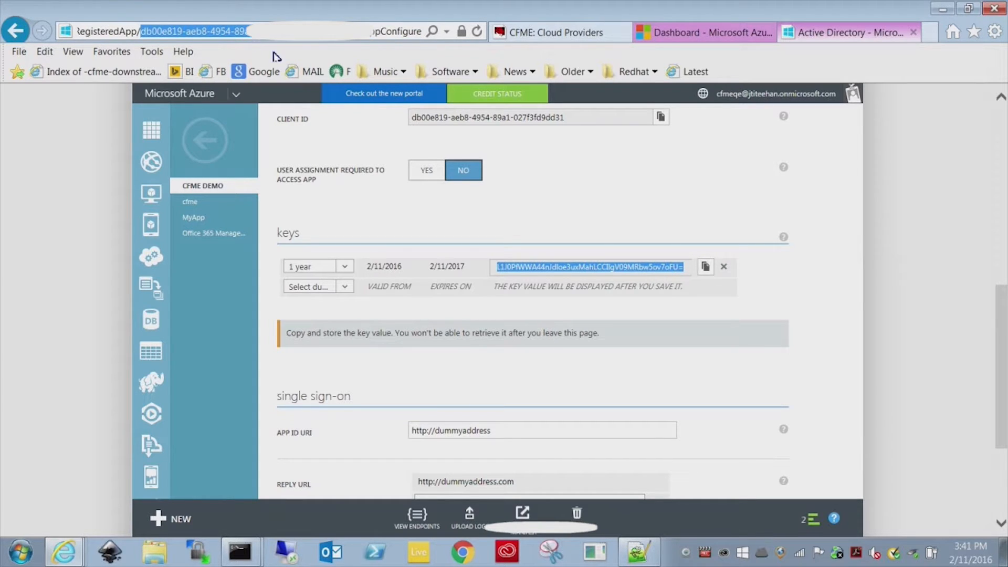
left_click(484, 120)
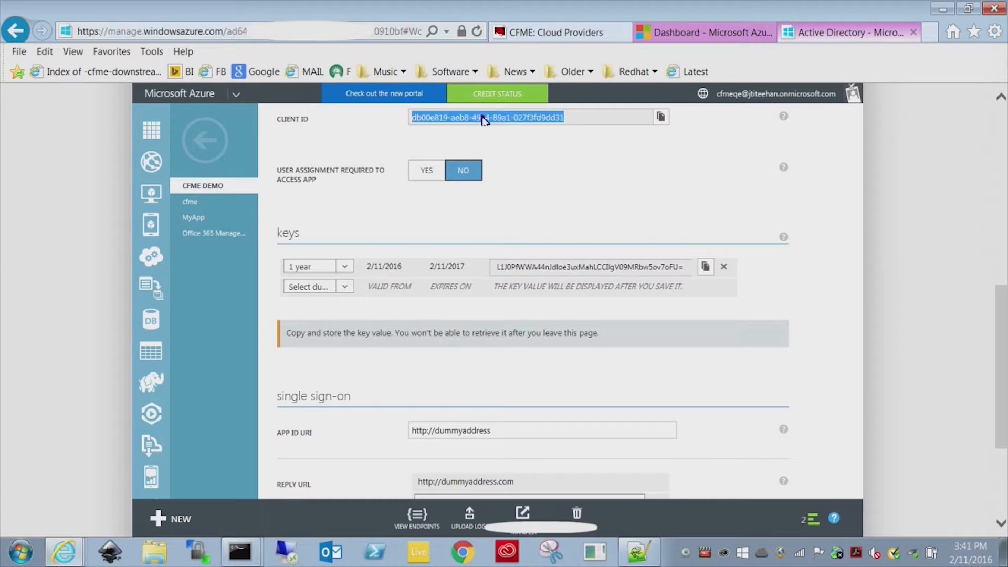
left_click(553, 269)
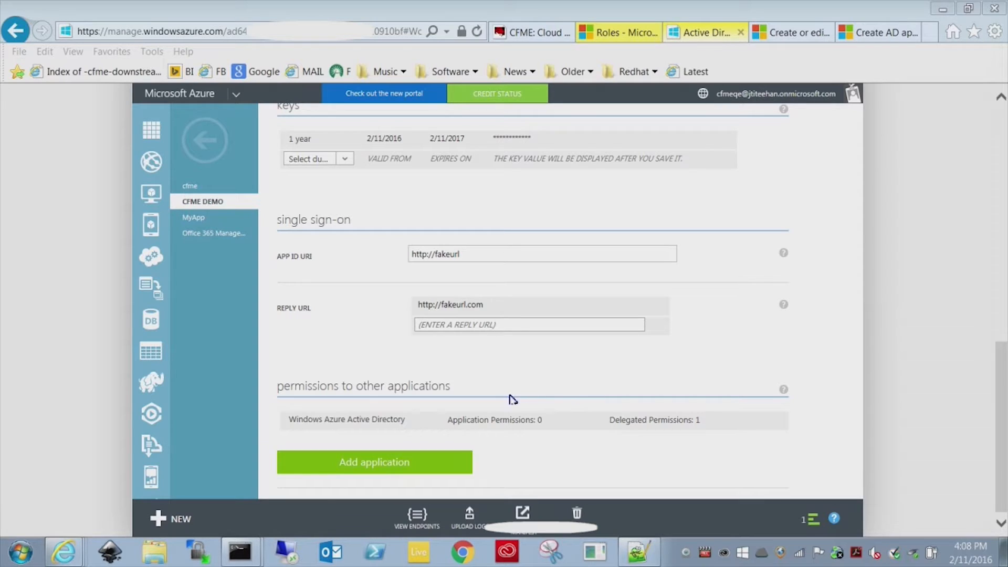
Give CFME DEMO the delegated Access Azure Service Management permission from the Windows Azure Service Management application, and save.
left_click(383, 467)
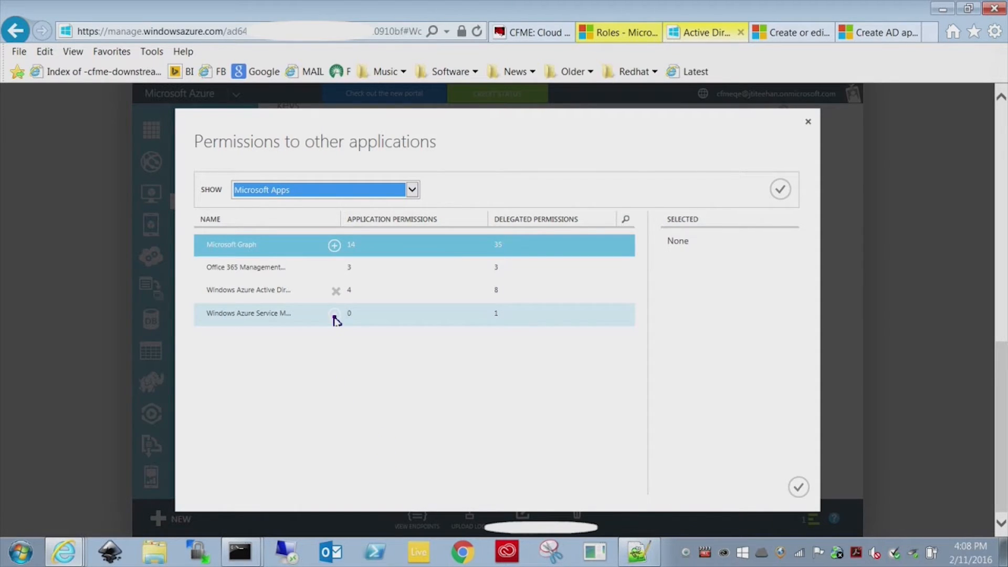
left_click(335, 315)
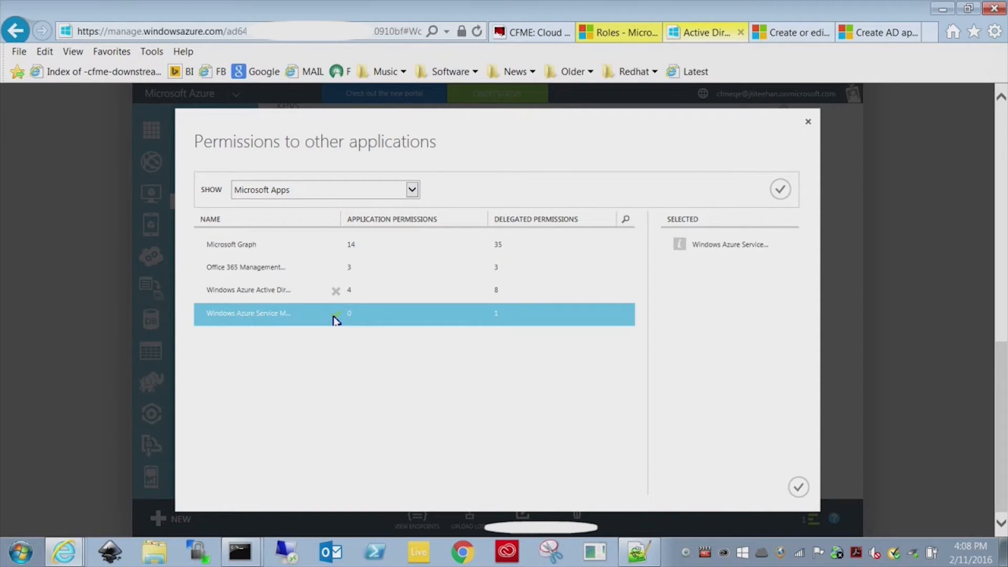
left_click(798, 488)
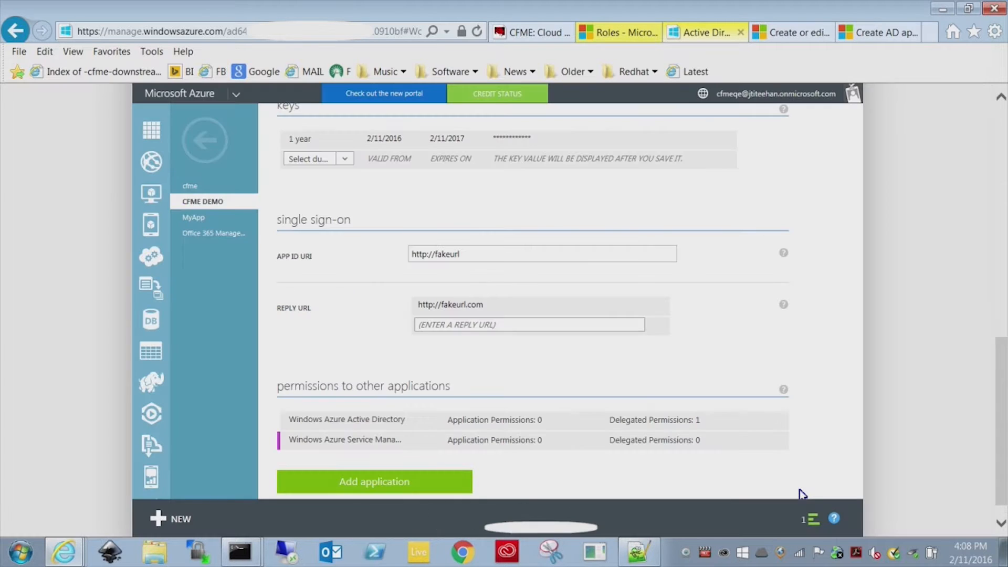
left_click(750, 440)
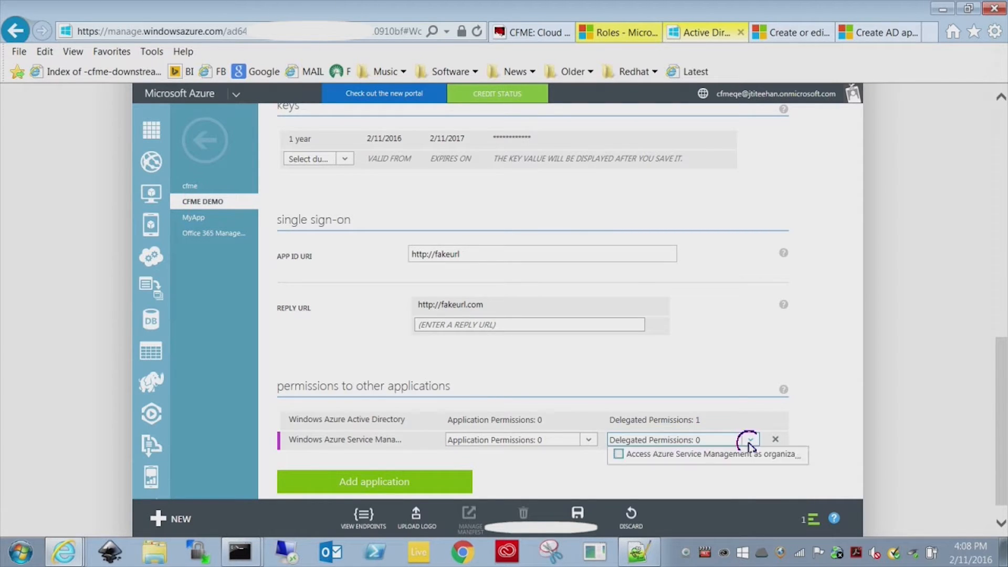
left_click(617, 479)
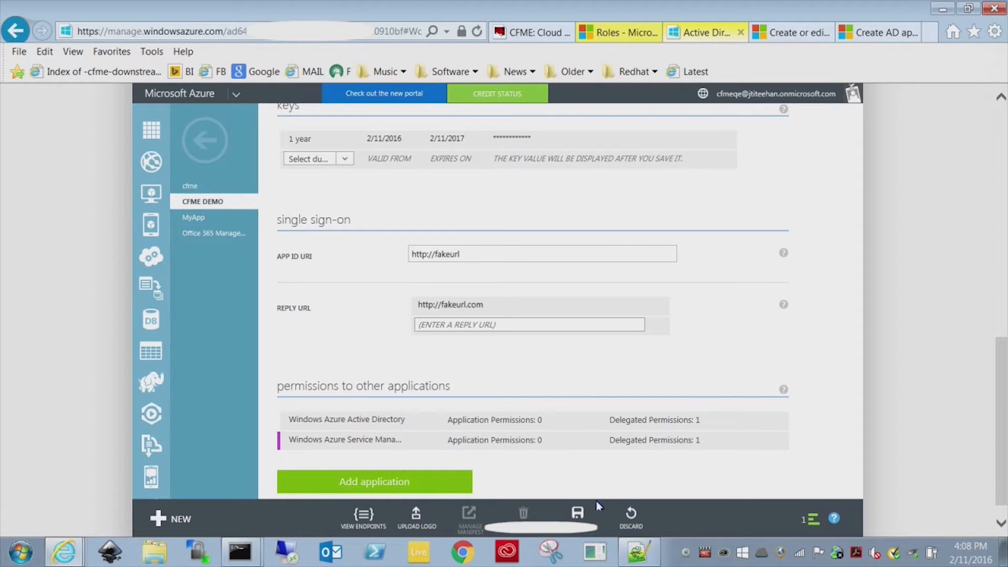
left_click(585, 516)
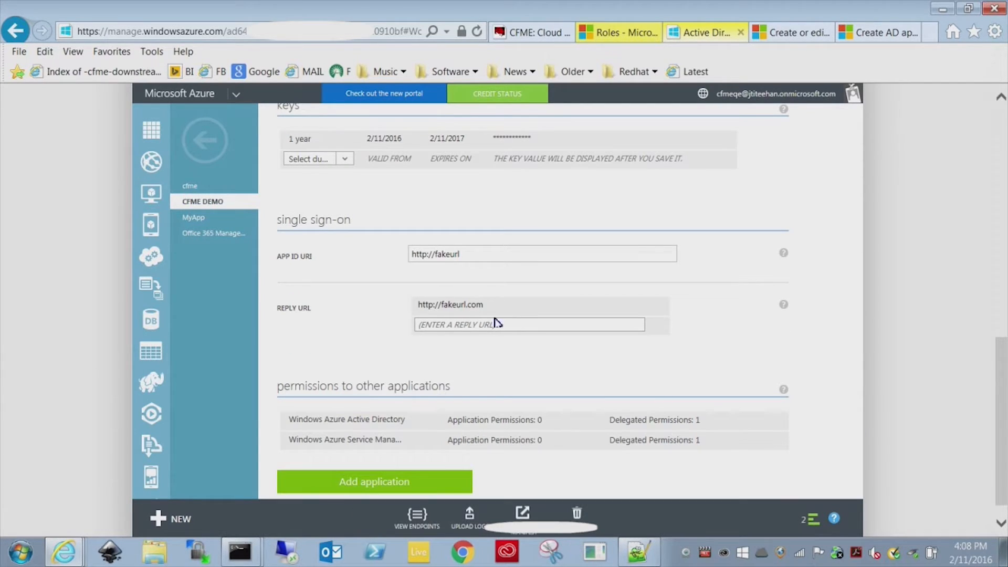
In the new Azure portal, open the user access list of the cfmeqe resource group.
left_click(625, 36)
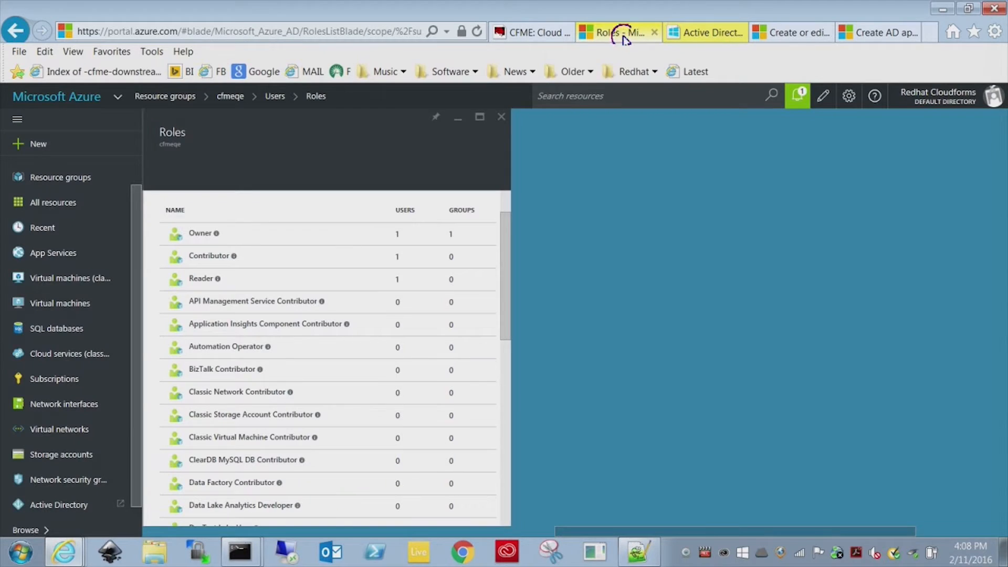
left_click(37, 96)
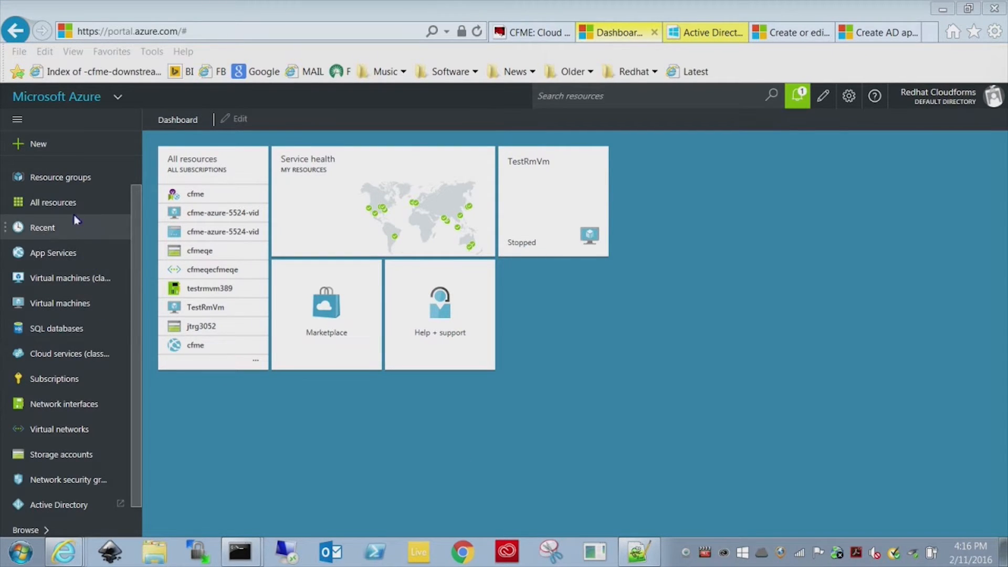
left_click(69, 179)
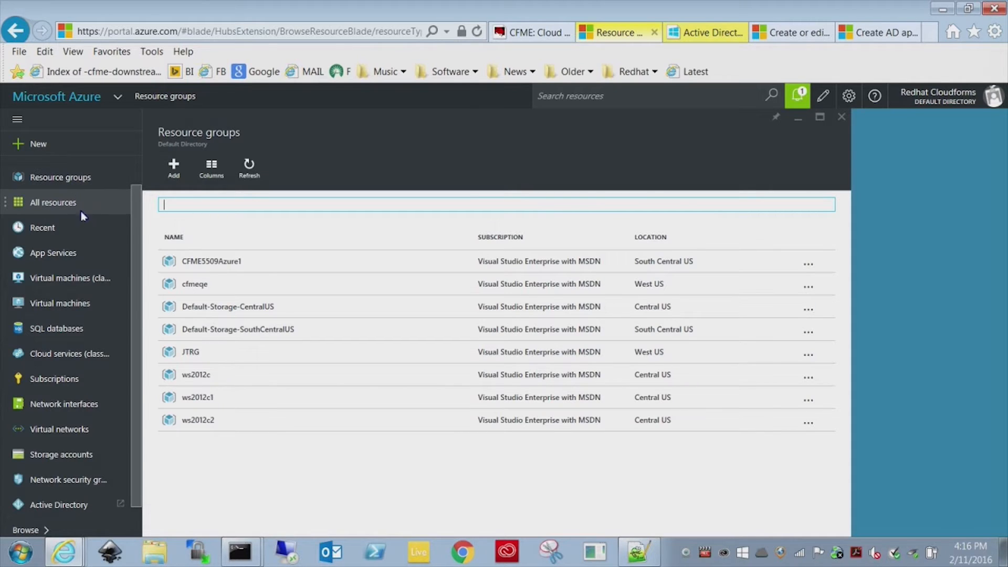
left_click(194, 288)
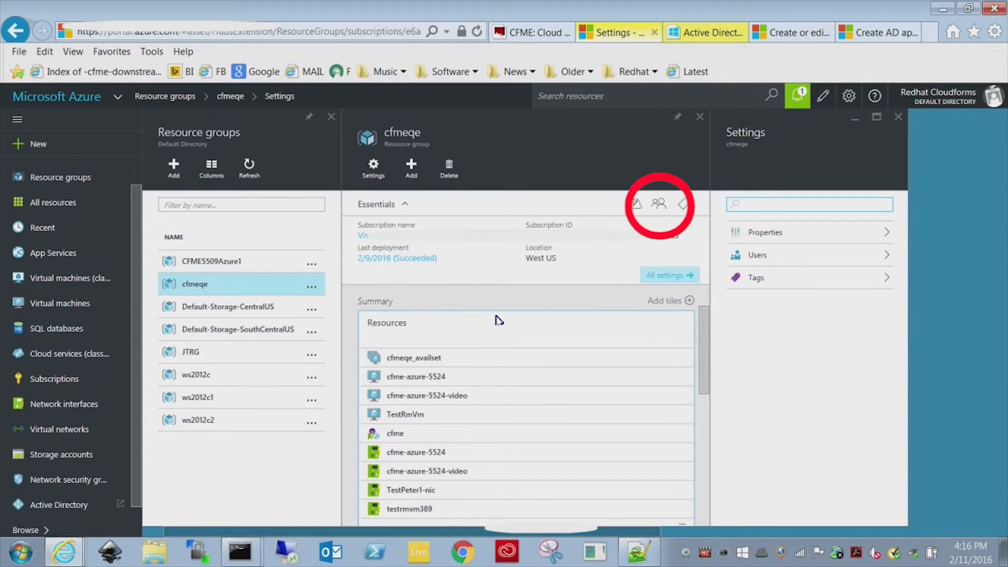
left_click(663, 209)
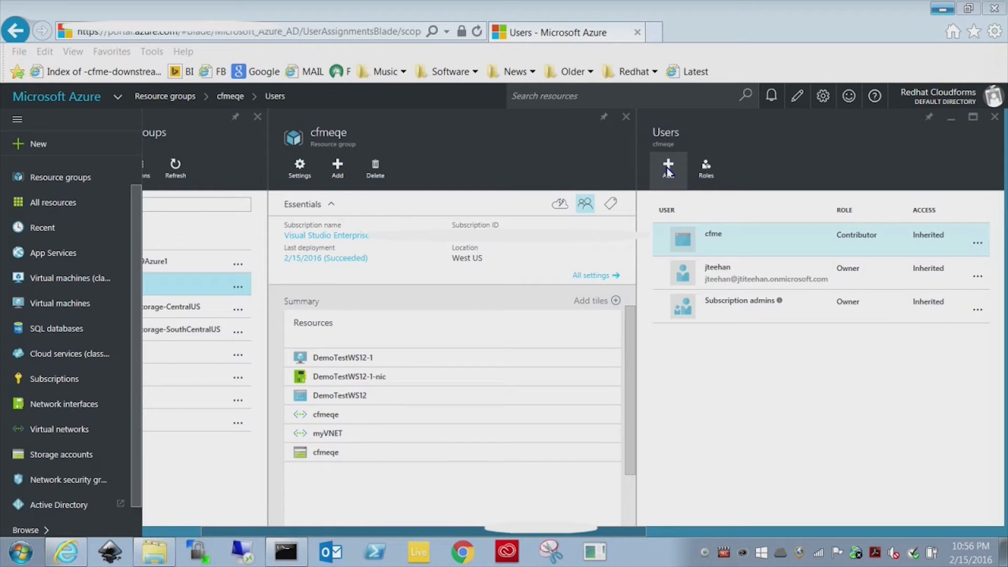
Add CFME DEMO to the cfmeqe resource group's users with the Contributor role.
left_click(668, 168)
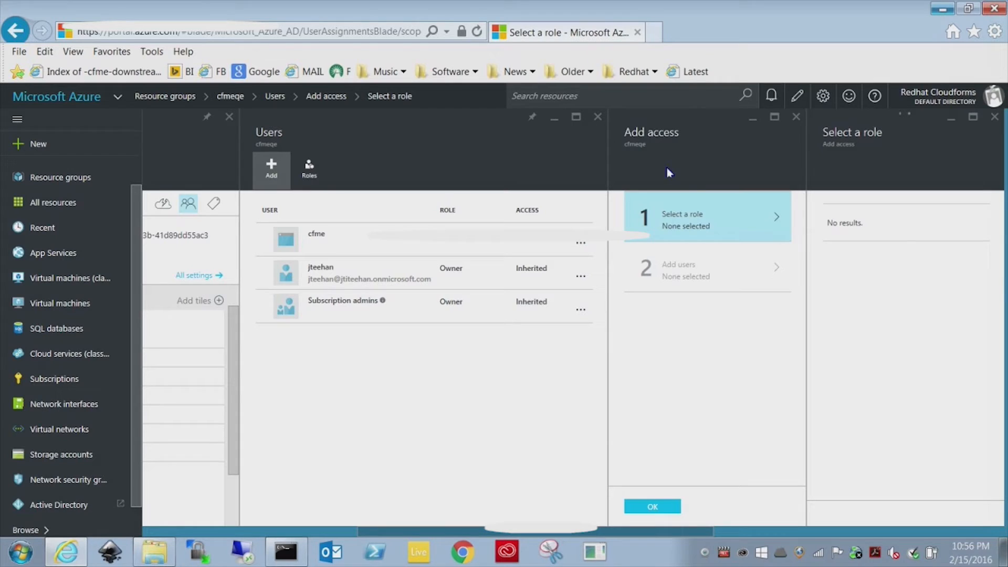
left_click(861, 271)
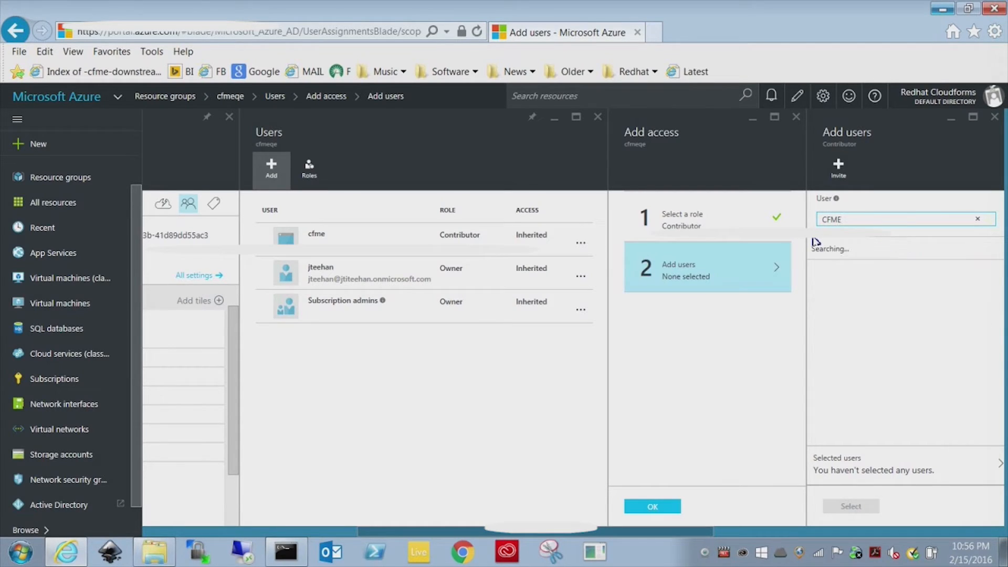
left_click(883, 287)
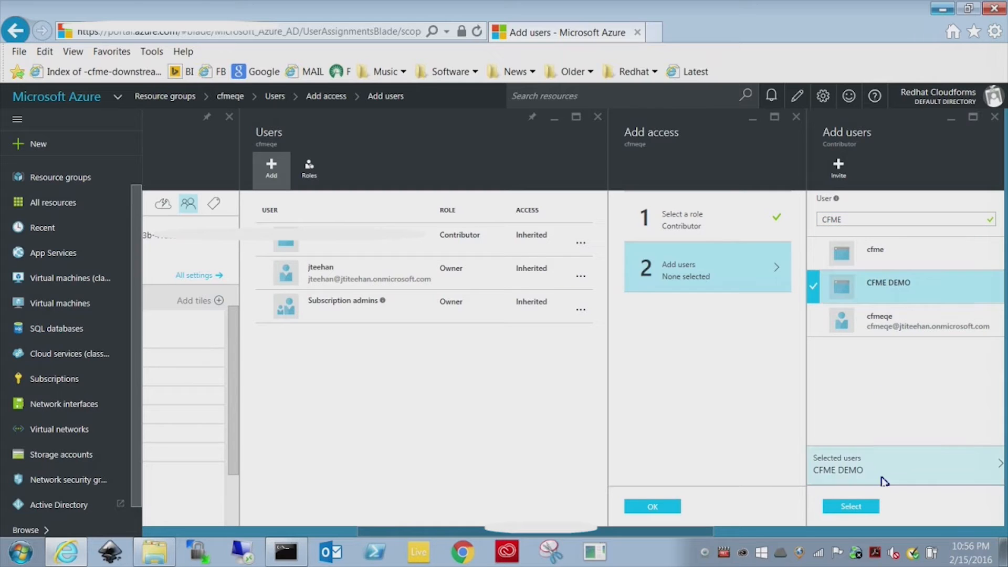
left_click(870, 508)
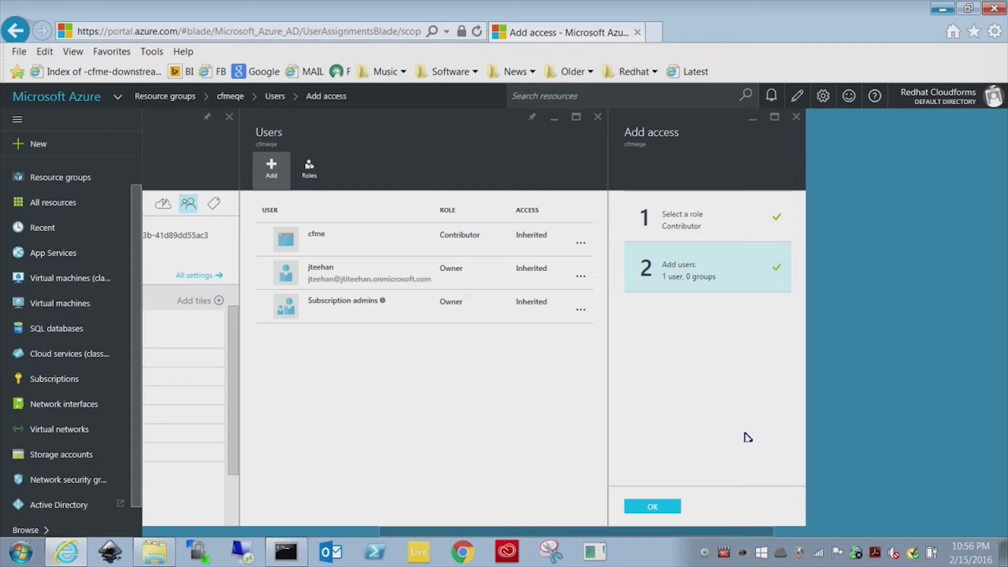
left_click(651, 508)
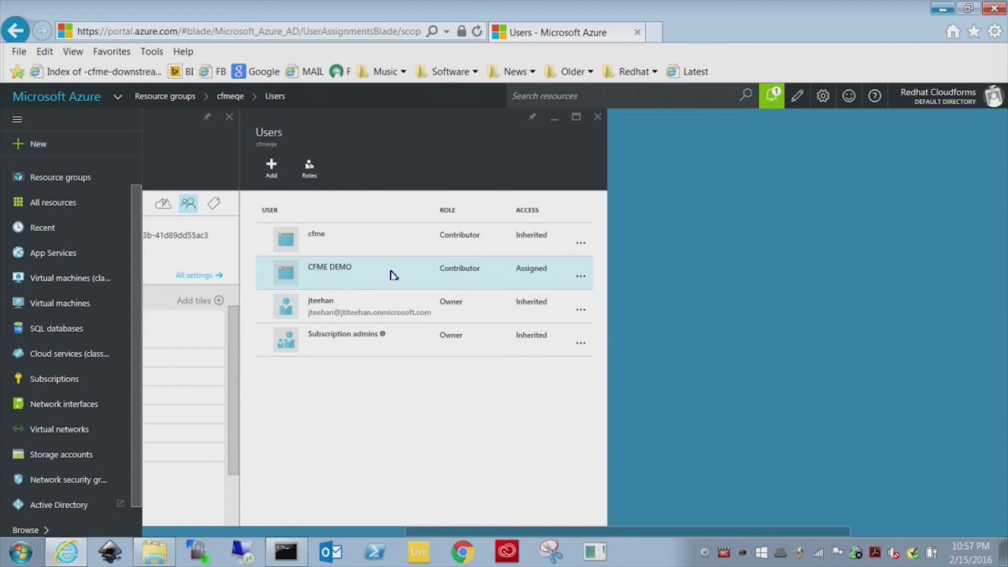
Open the user access list of the Visual Studio Enterprise with MSDN subscription.
left_click(47, 380)
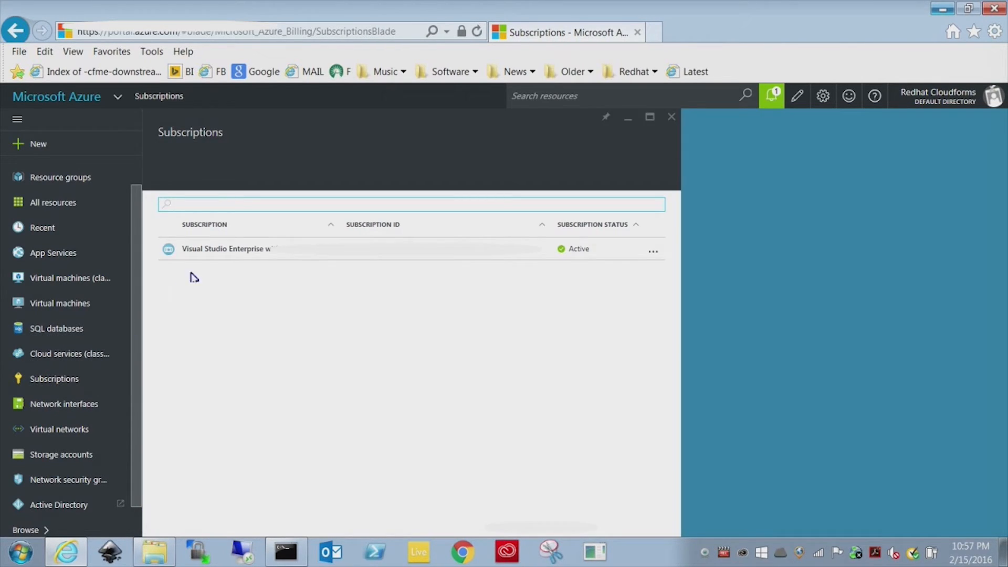
left_click(221, 252)
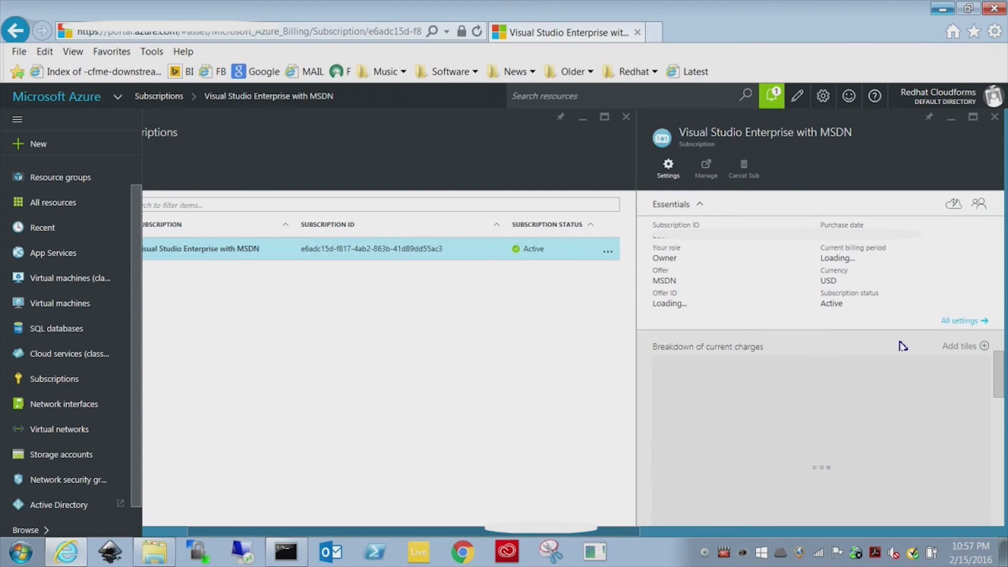
left_click(979, 207)
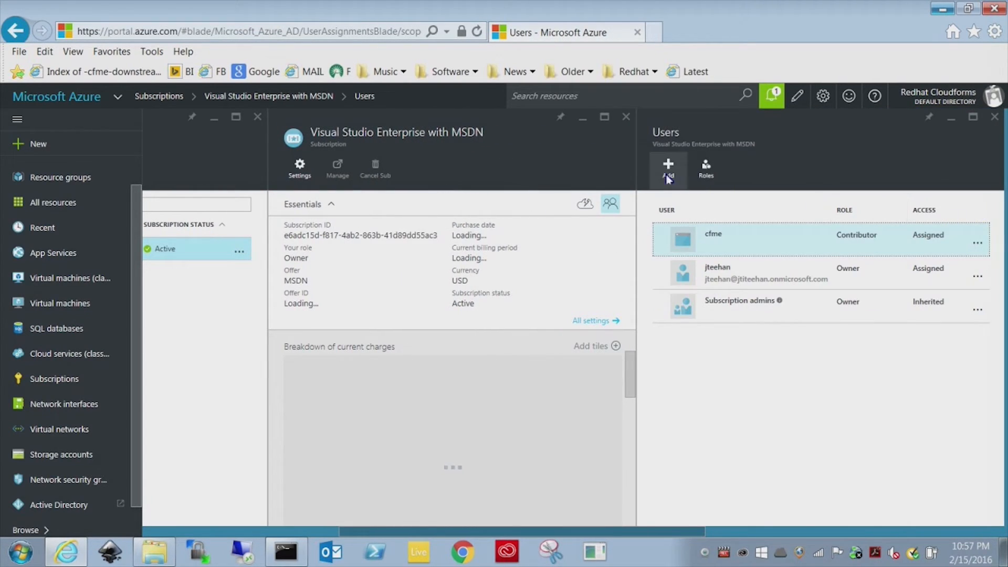
Search the users for cfme, grant CFME DEMO the Contributor role on the subscription, and return to the portal's dashboard.
left_click(667, 168)
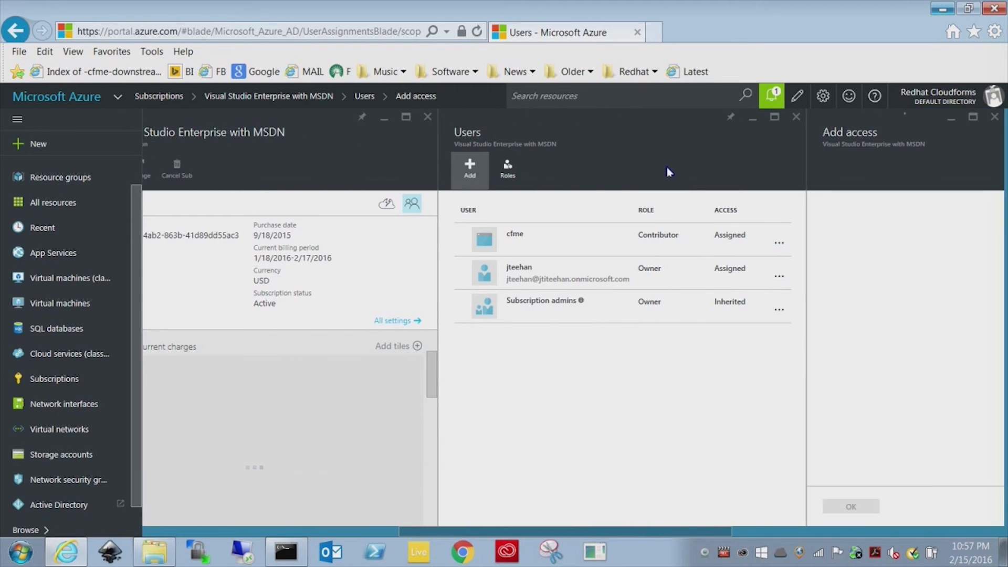
left_click(780, 237)
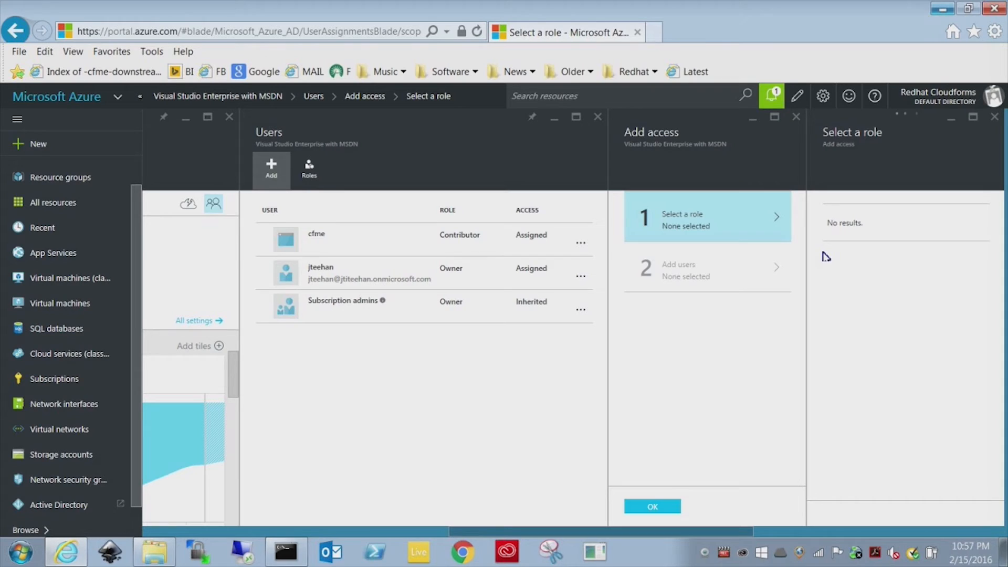
left_click(873, 269)
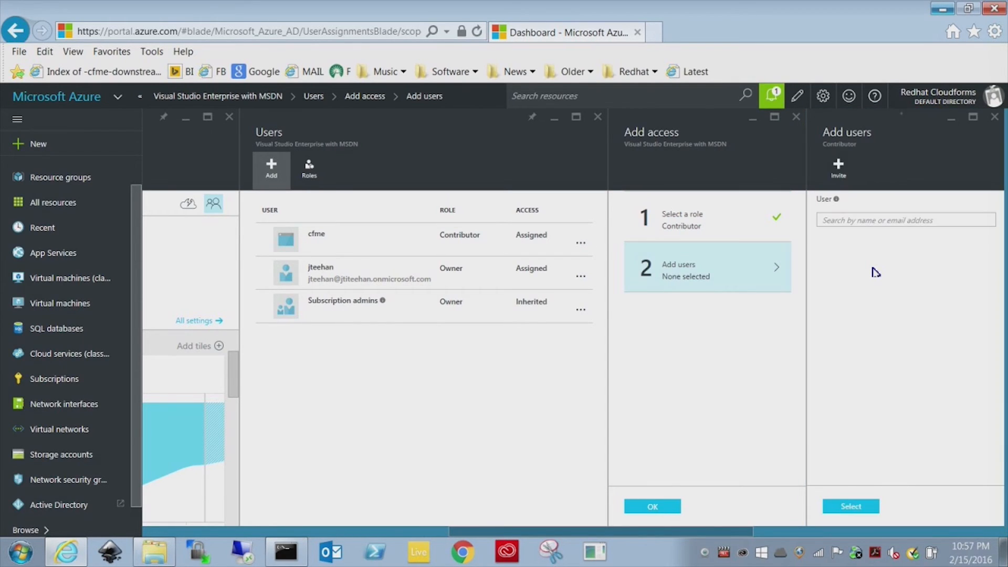
left_click(867, 219)
type("cfme")
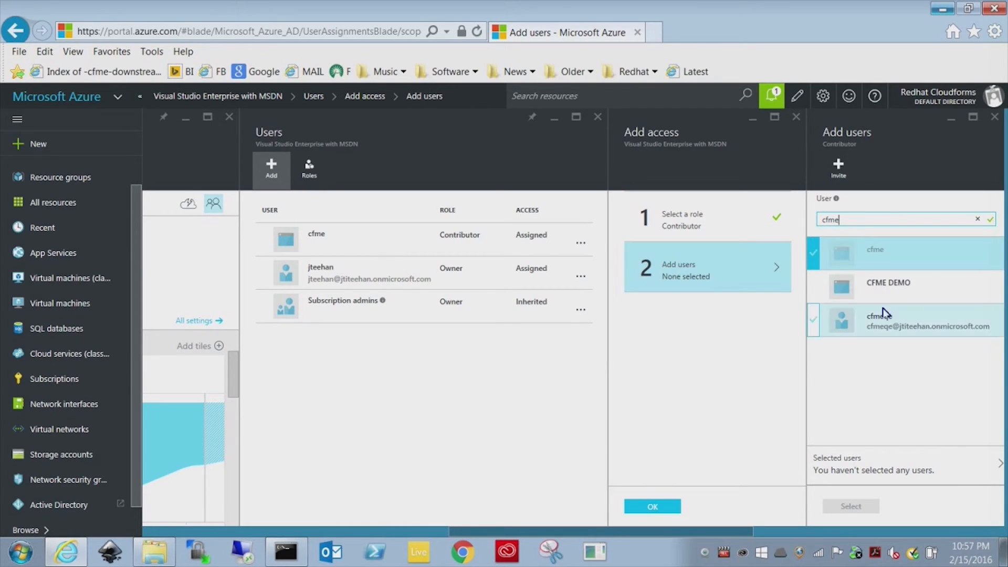
left_click(886, 288)
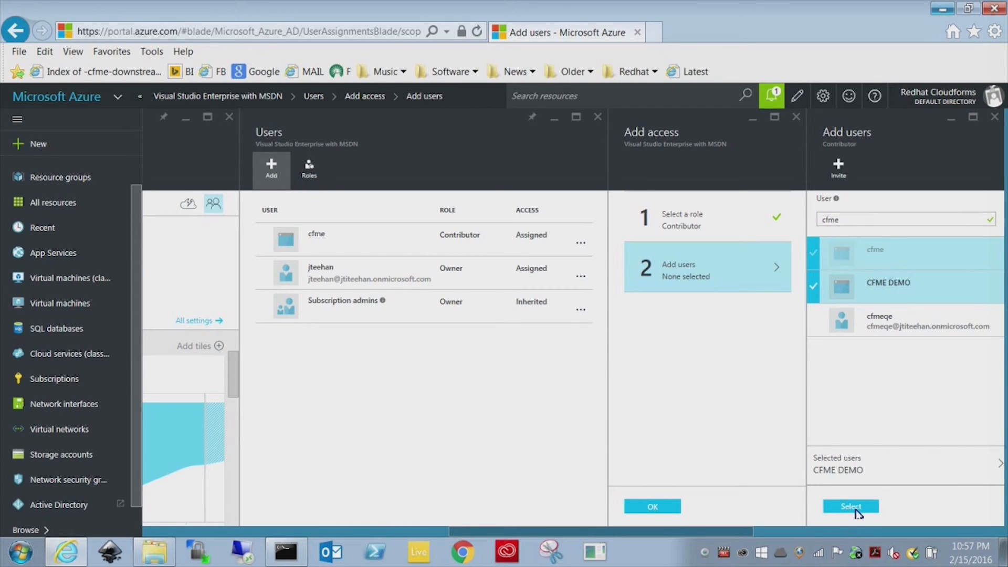
left_click(855, 507)
left_click(660, 506)
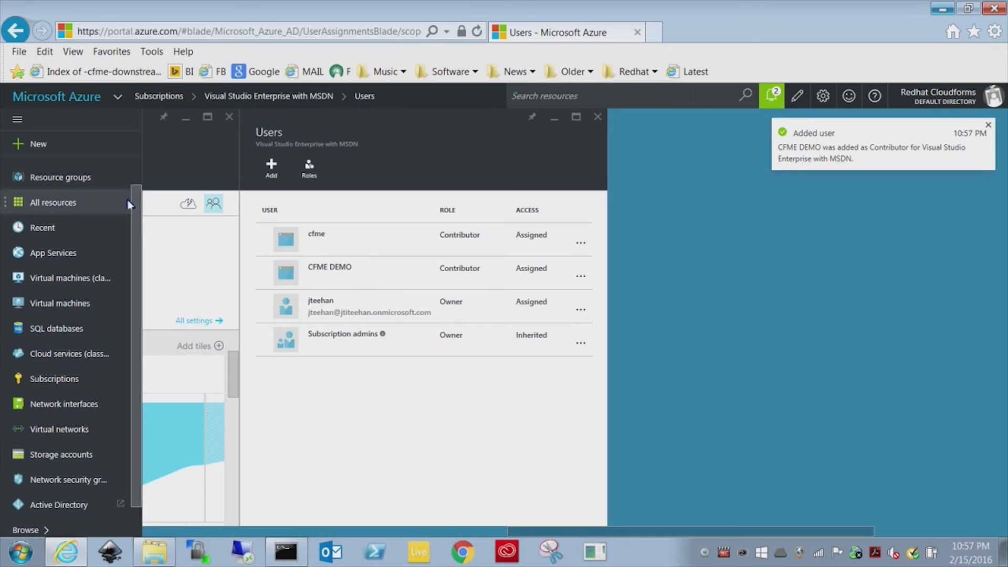
left_click(39, 96)
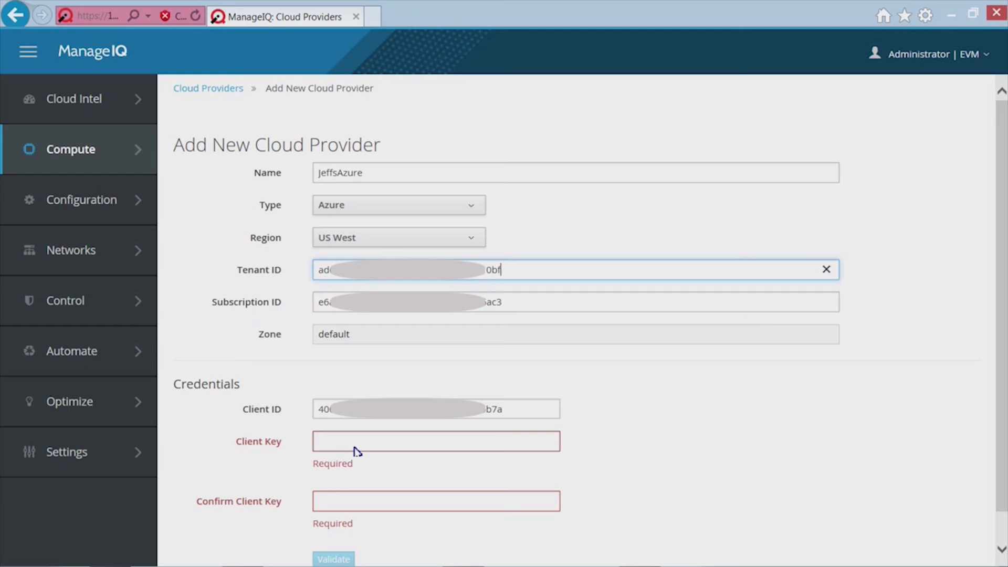
In ManageIQ's new cloud provider form, paste the client key into the Client Key and Confirm Client Key fields.
left_click(355, 443)
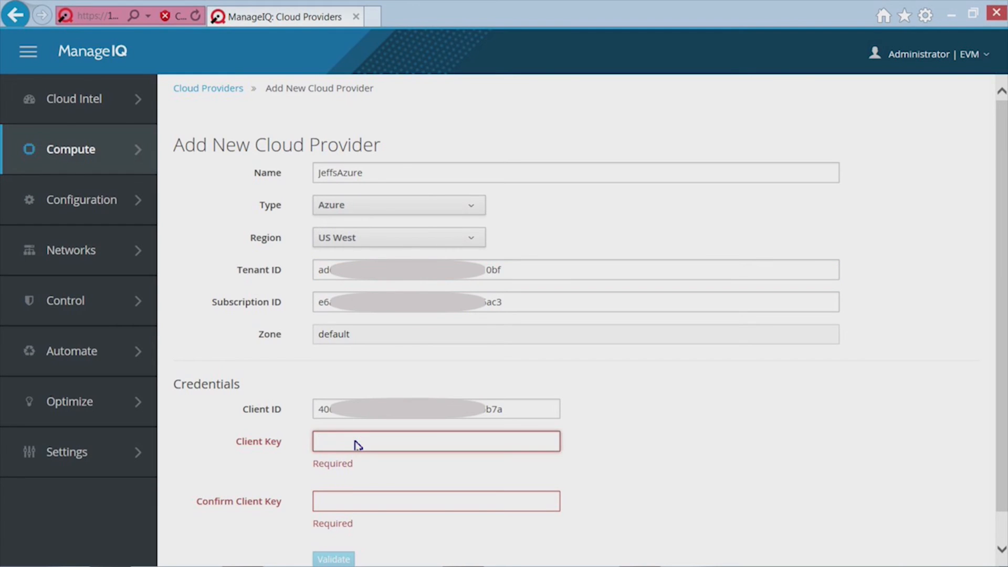
key("ctrl+v")
left_click(360, 476)
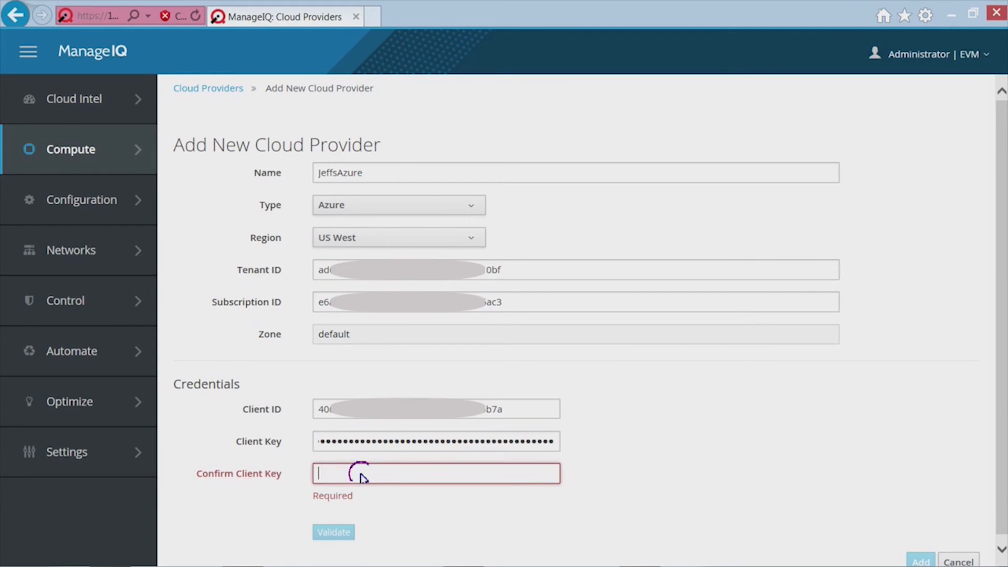
key("ctrl+v")
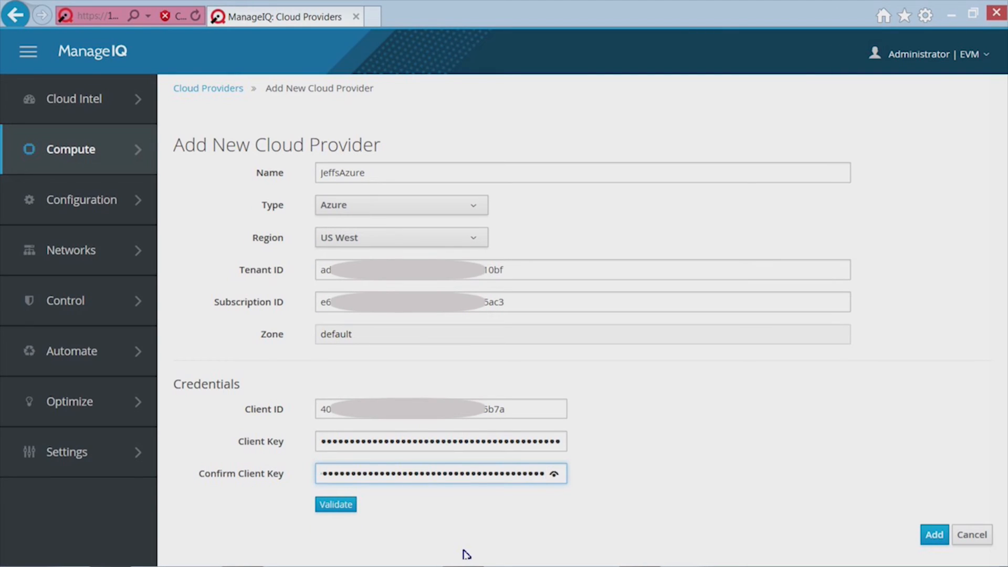